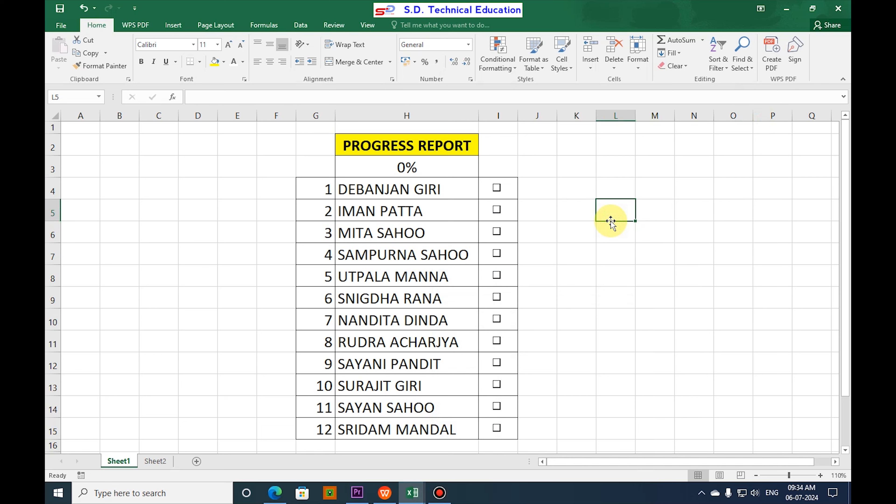
left_click_drag(404, 189, 400, 334)
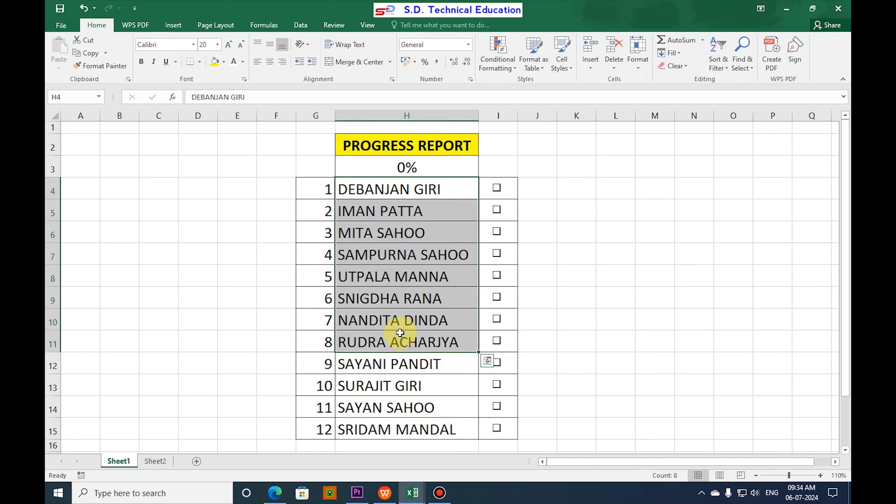
left_click(386, 196)
left_click(385, 208)
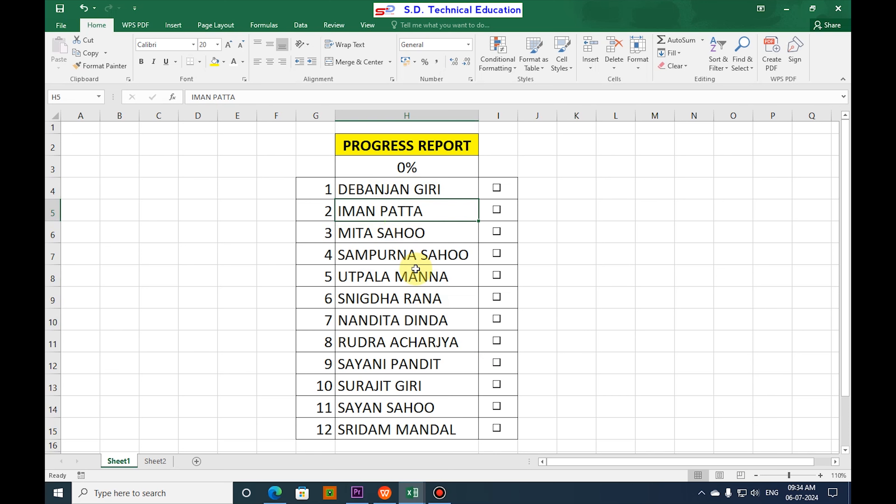
left_click_drag(406, 191, 401, 425)
left_click(407, 320)
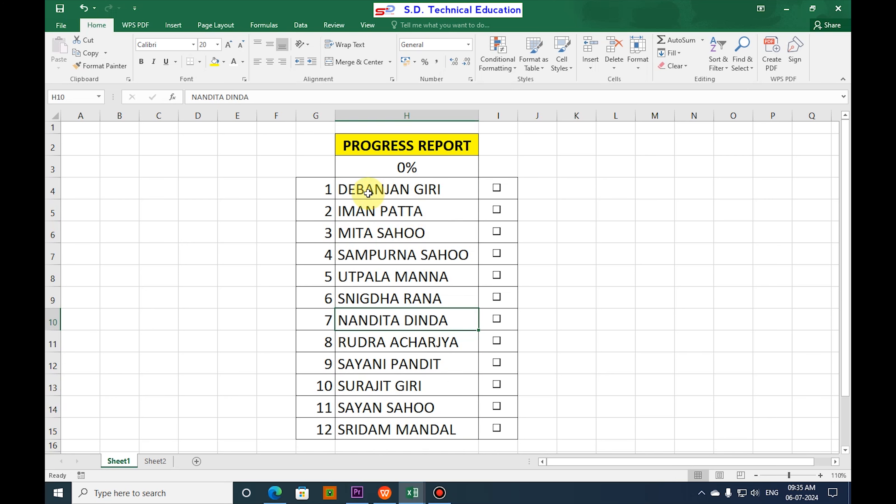
Tick all twelve checkboxes beside the names in I4:I15 of the finished progress report
left_click(497, 192)
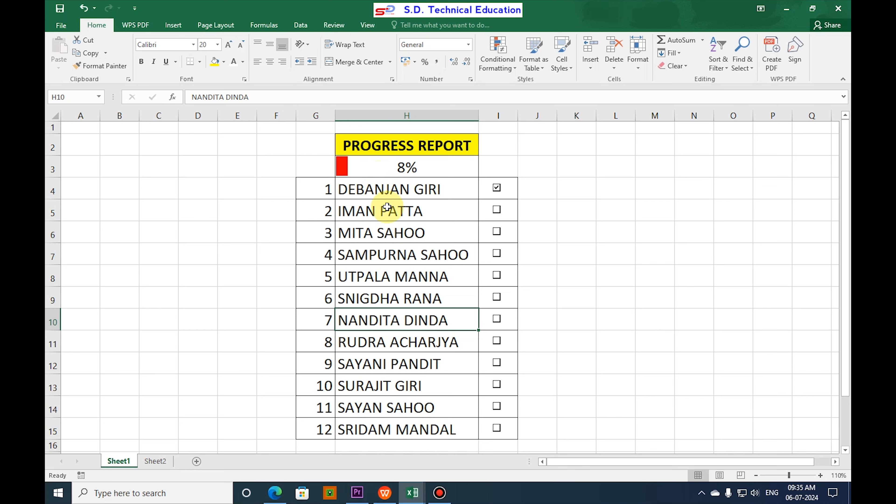
left_click(496, 213)
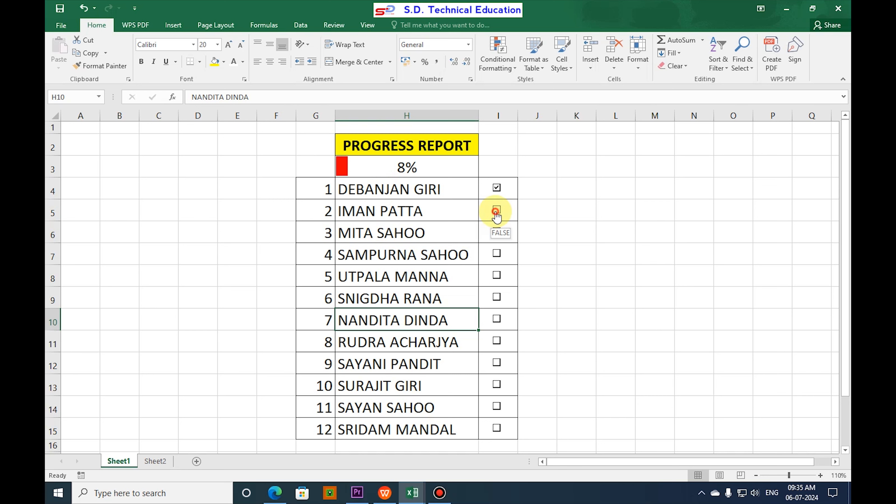
left_click(496, 231)
left_click(496, 254)
left_click(497, 279)
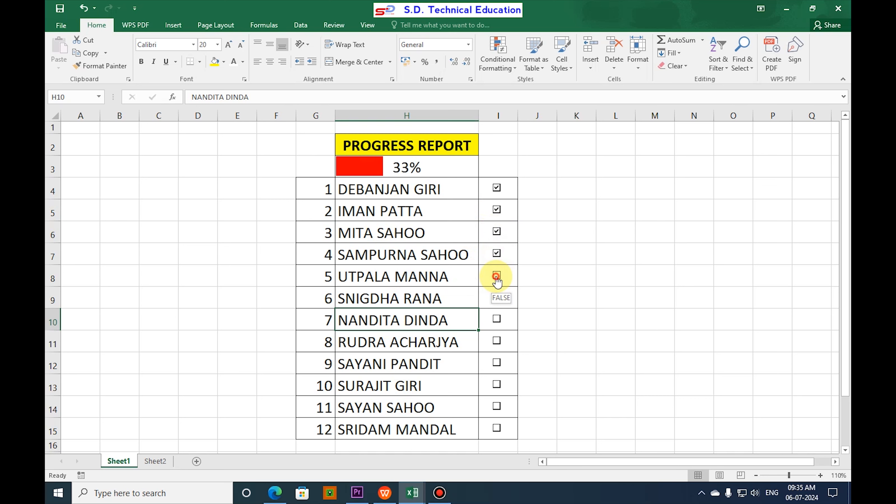
left_click(497, 298)
left_click(498, 319)
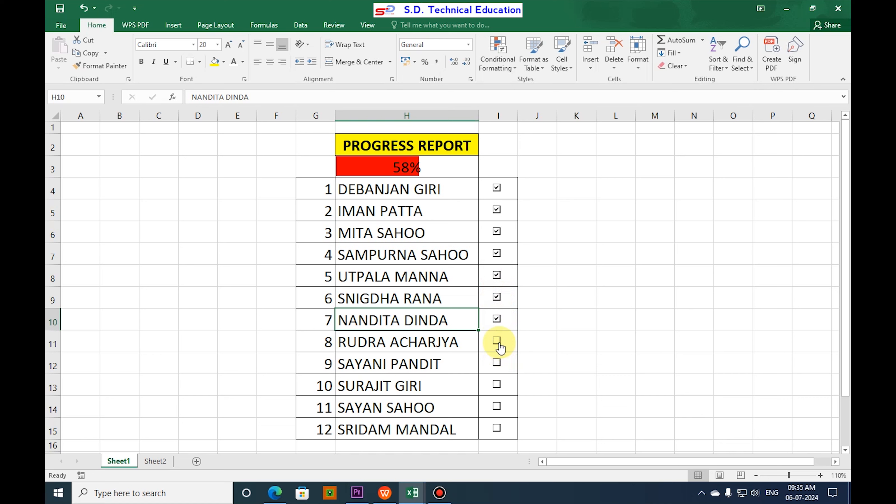
left_click(497, 341)
left_click(497, 363)
left_click(497, 386)
left_click(497, 406)
left_click(497, 429)
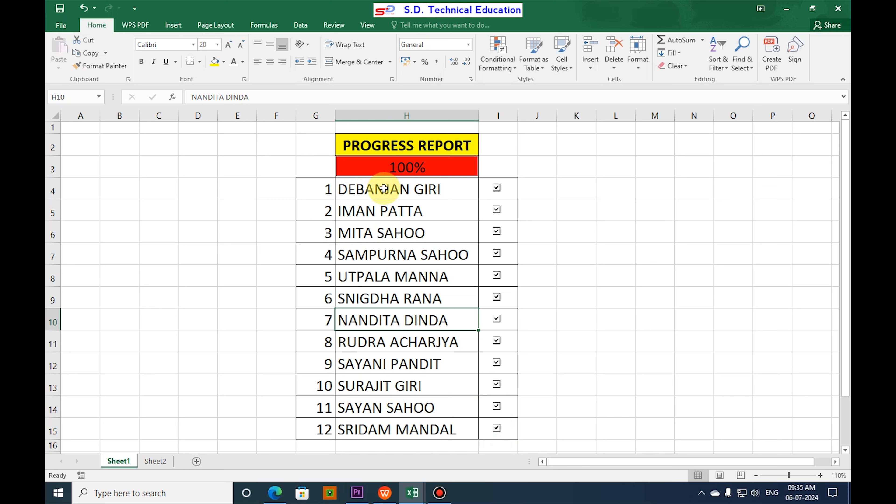
Clear all twelve checkboxes in I4:I15 again
left_click(496, 188)
left_click(496, 210)
left_click(496, 233)
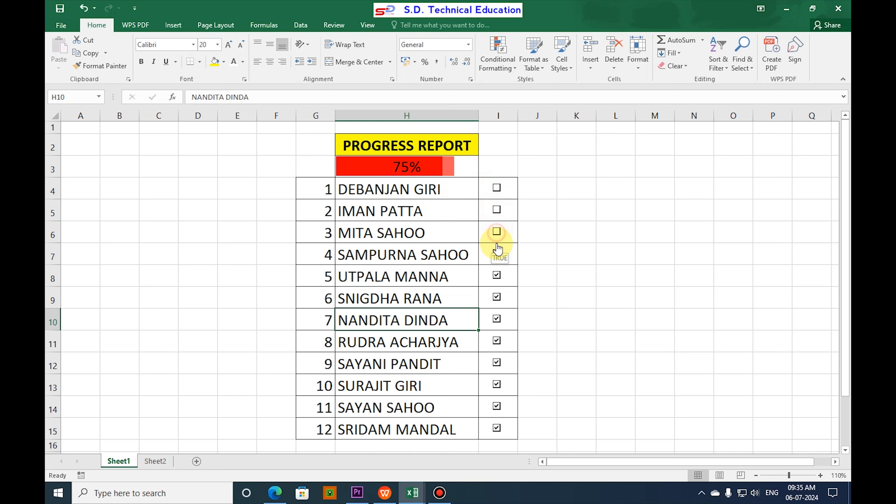
left_click(497, 253)
left_click(497, 276)
left_click(497, 297)
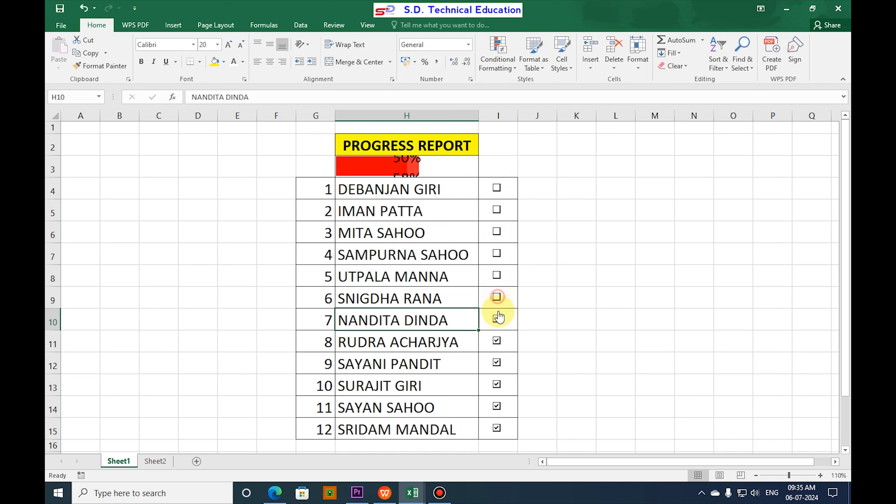
left_click(497, 319)
left_click(494, 346)
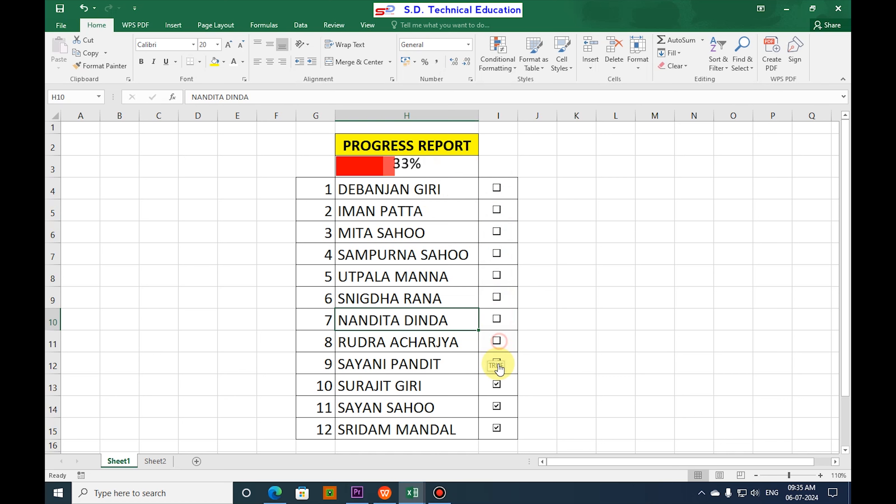
left_click(496, 364)
left_click(497, 386)
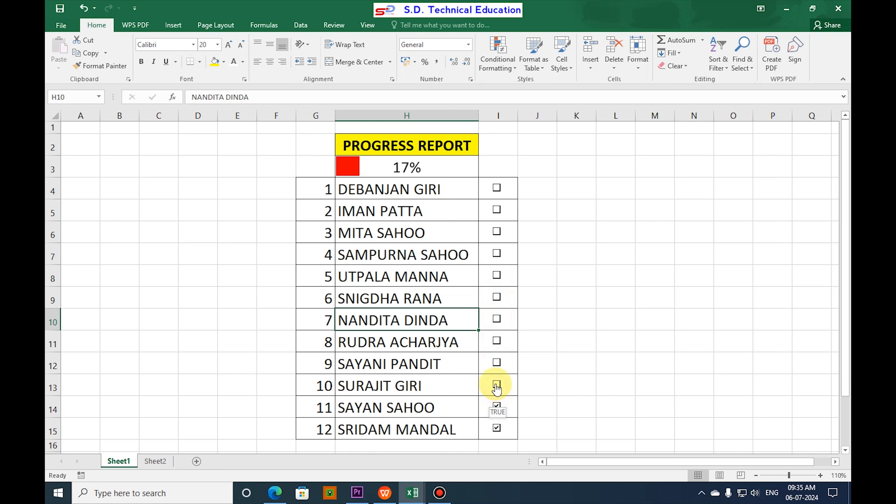
left_click(497, 407)
left_click(497, 428)
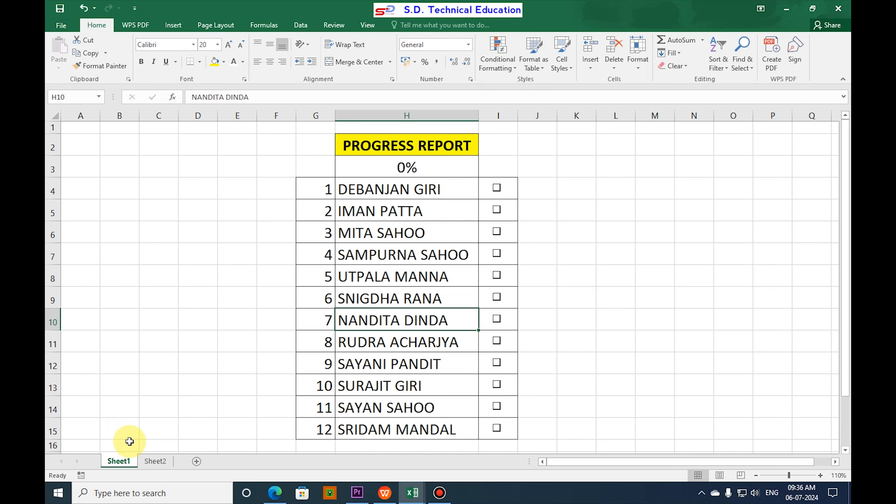
Switch to Sheet2 and go to the blank cells I4 to I6 beside the names
left_click(155, 463)
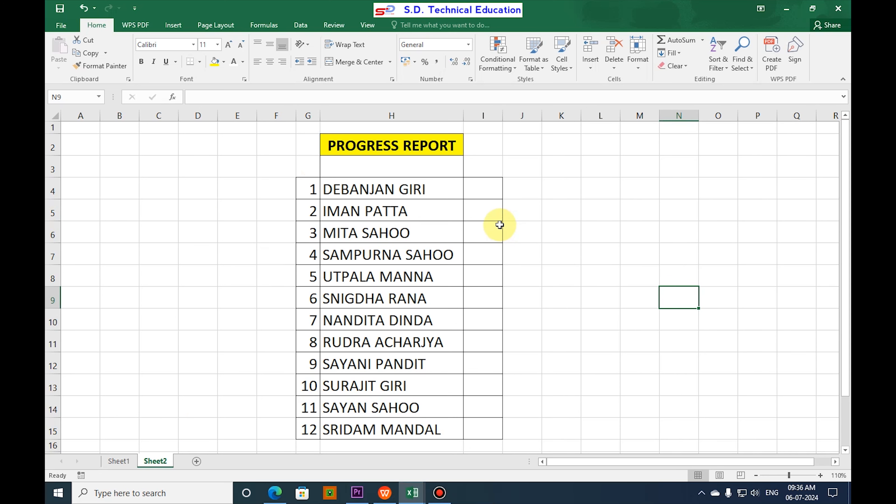
left_click(485, 191)
left_click(486, 212)
left_click(484, 227)
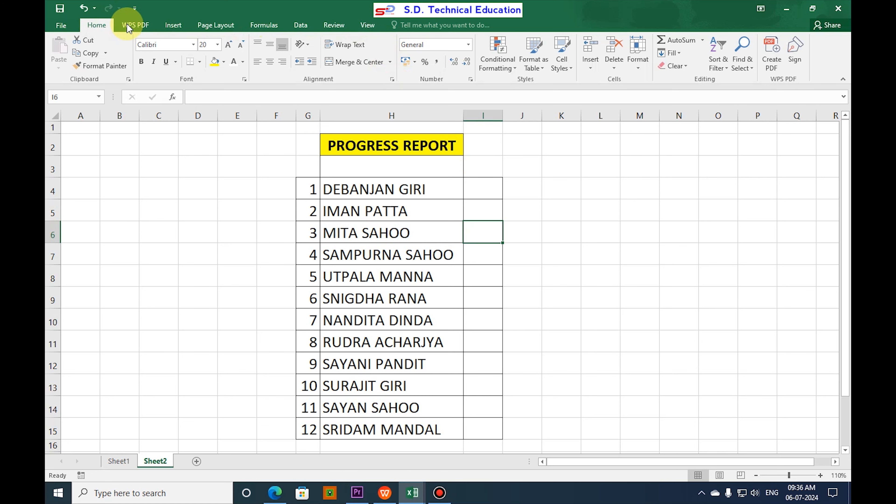
Enable the Developer tab in the ribbon customization options
left_click(177, 25)
left_click(215, 24)
left_click(265, 28)
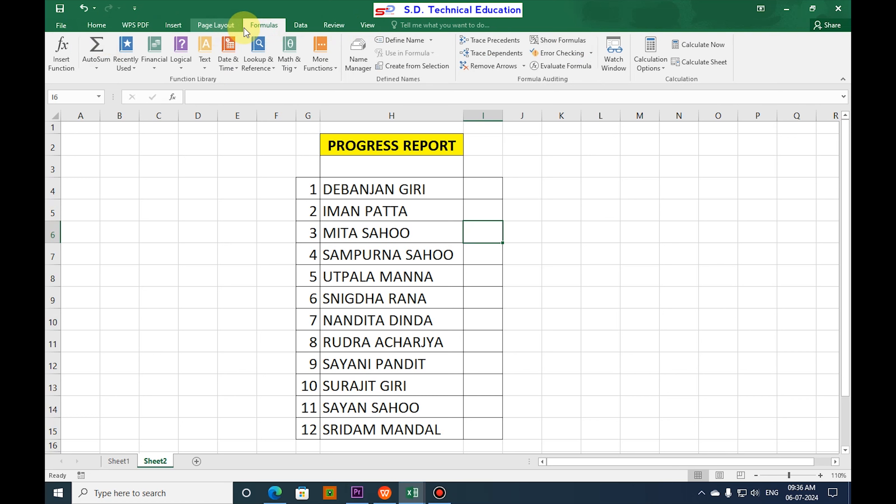
right_click(260, 25)
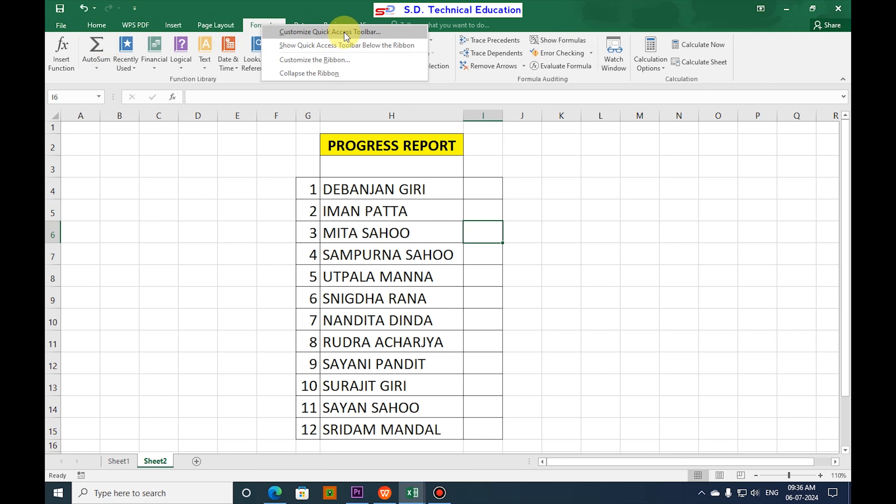
left_click(336, 32)
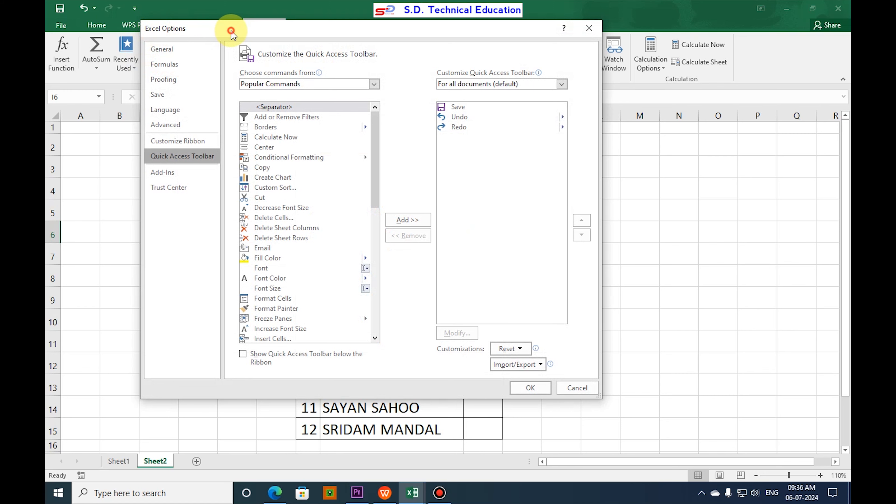
left_click_drag(230, 28, 225, 34)
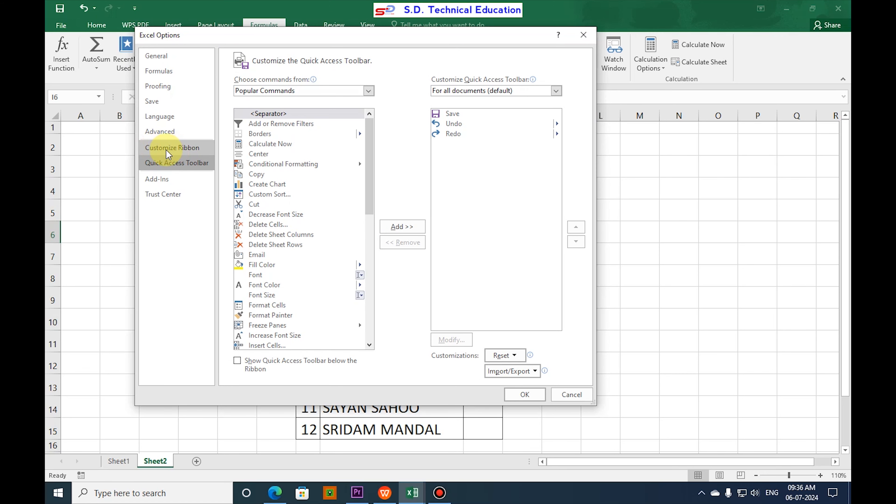
left_click(186, 148)
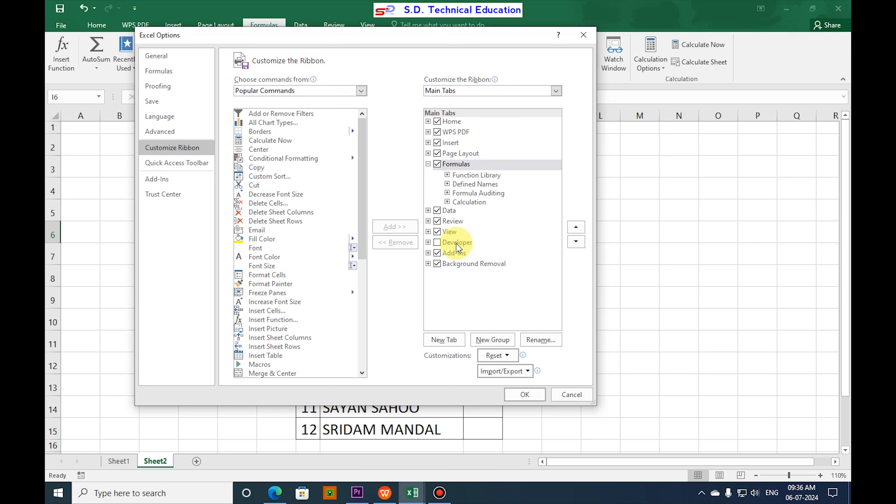
left_click(438, 243)
left_click(534, 394)
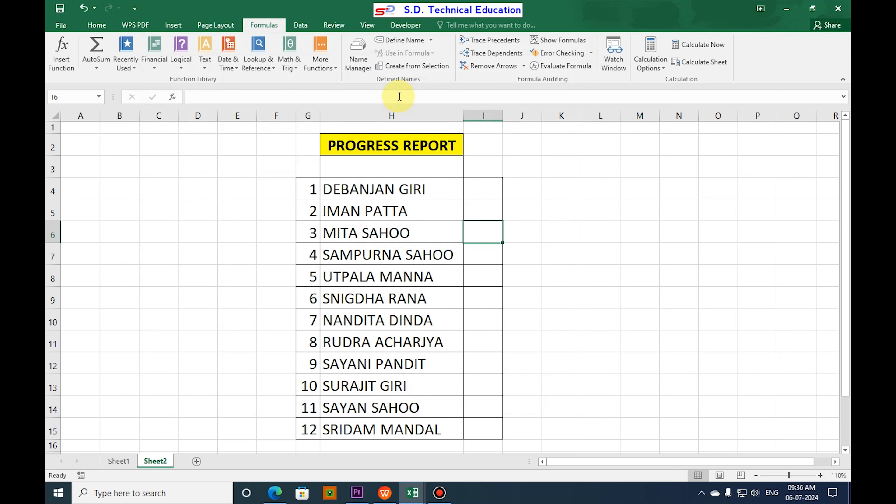
Insert a form control checkbox in cell I4 beside the first name
left_click(409, 28)
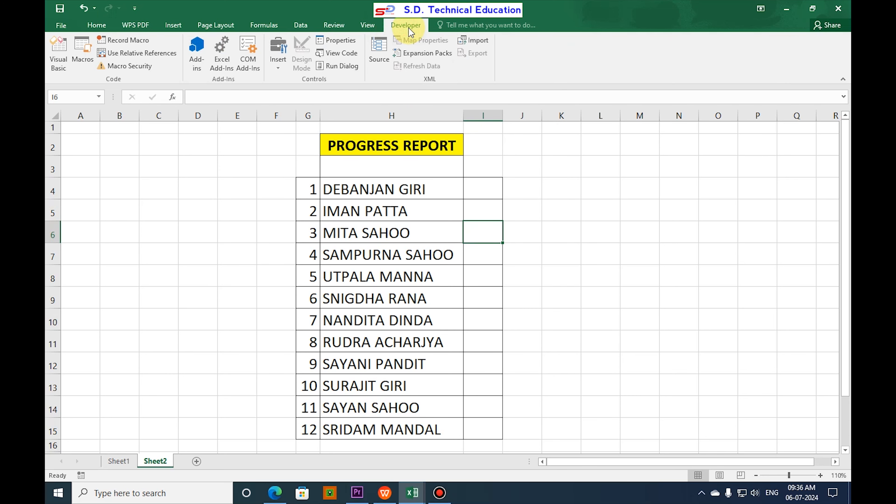
left_click(276, 69)
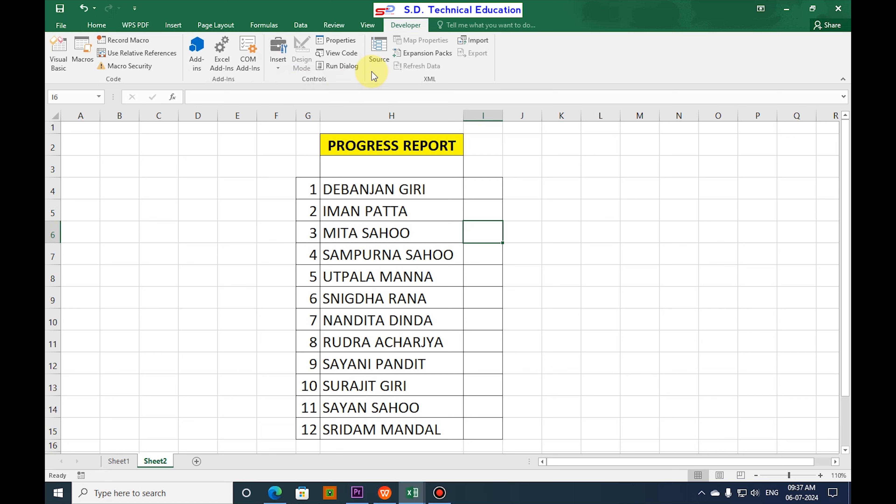
left_click(277, 67)
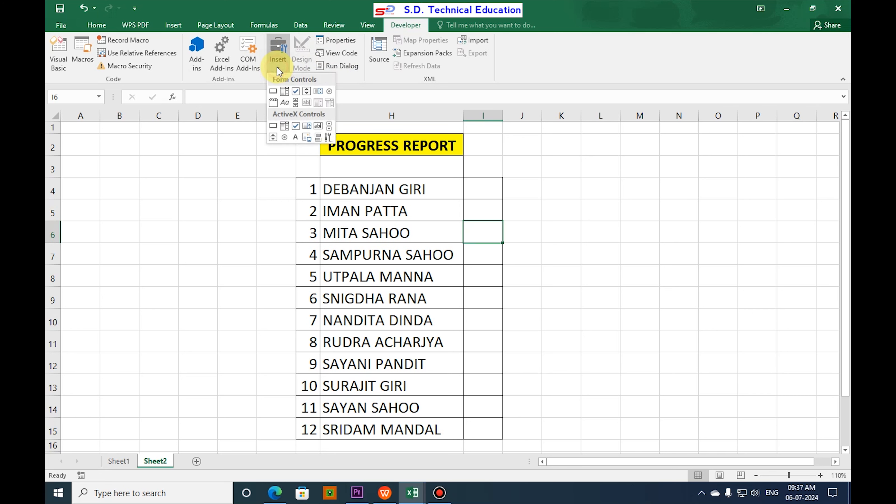
left_click(296, 92)
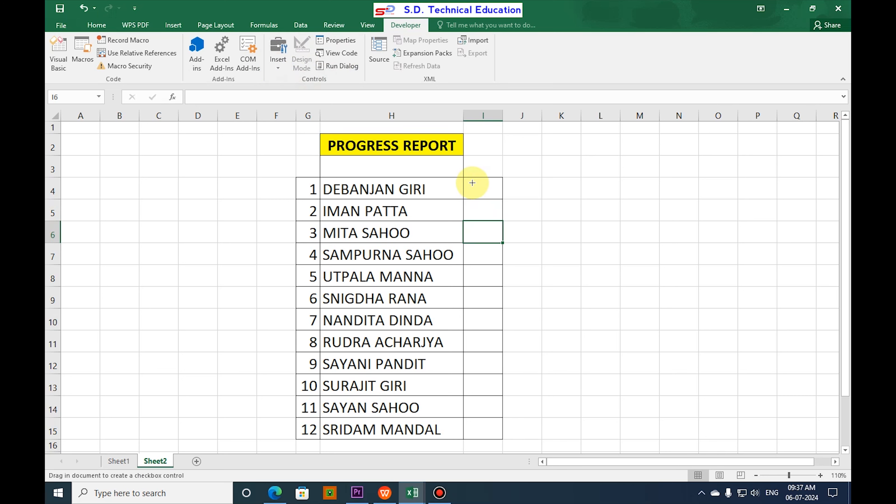
left_click_drag(471, 181, 496, 195)
Remove the caption text from the checkbox in I4 so only the box remains
left_click(496, 188)
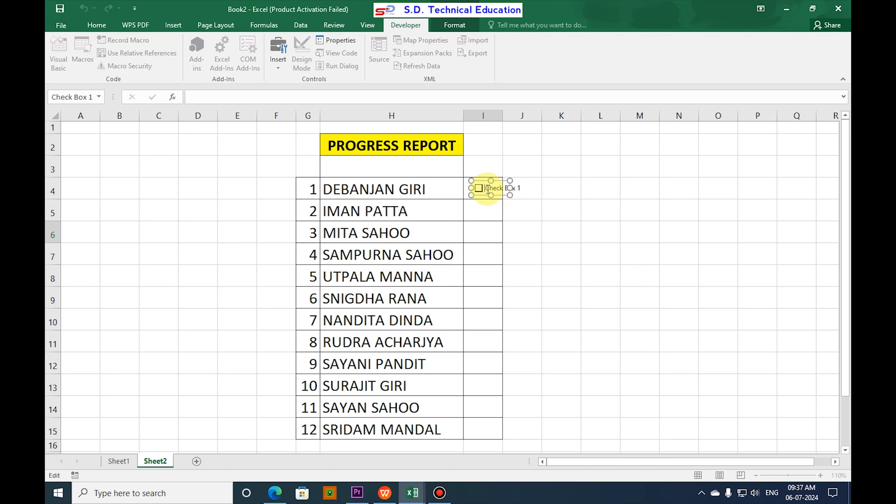
key("Delete")
key("Delete")
key("Delete")
key("Delete")
key("Delete")
key("Delete")
key("Delete")
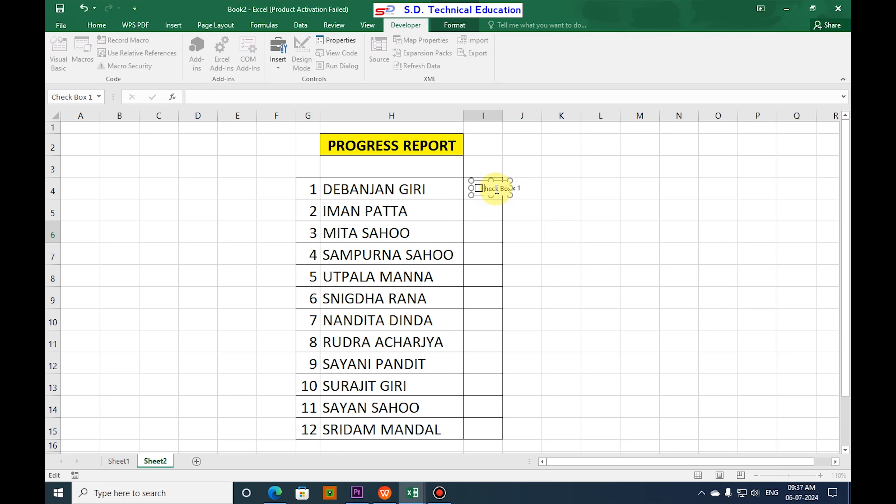
key("Delete")
key("Delete")
key("Delete")
key("Delete")
left_click(523, 210)
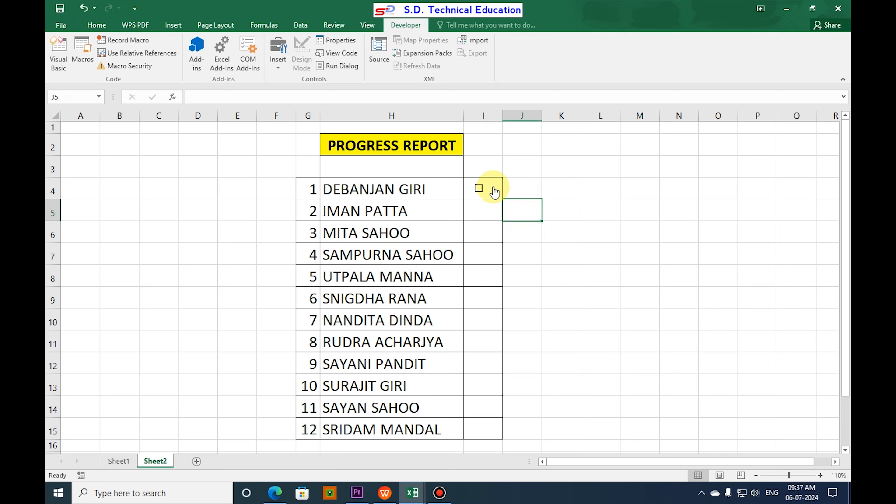
Fill the checkbox in cell I4 down through I15 so every name has its own
left_click(480, 190)
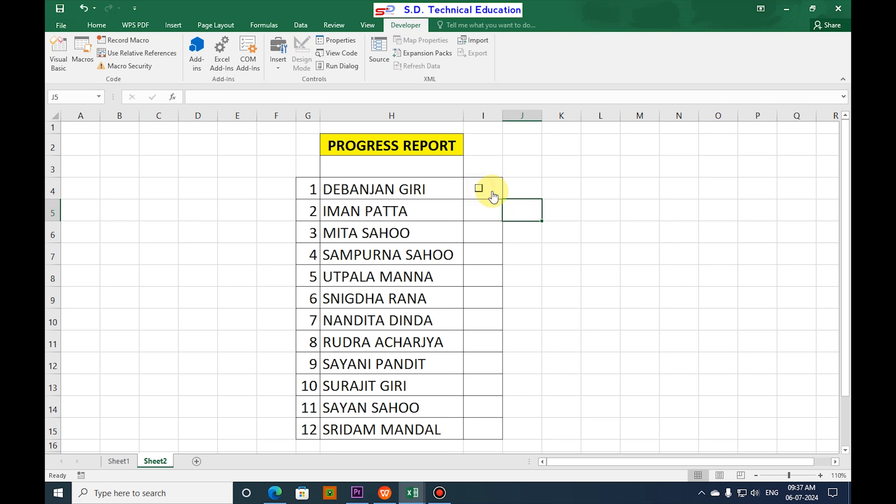
left_click(524, 190)
key("Left")
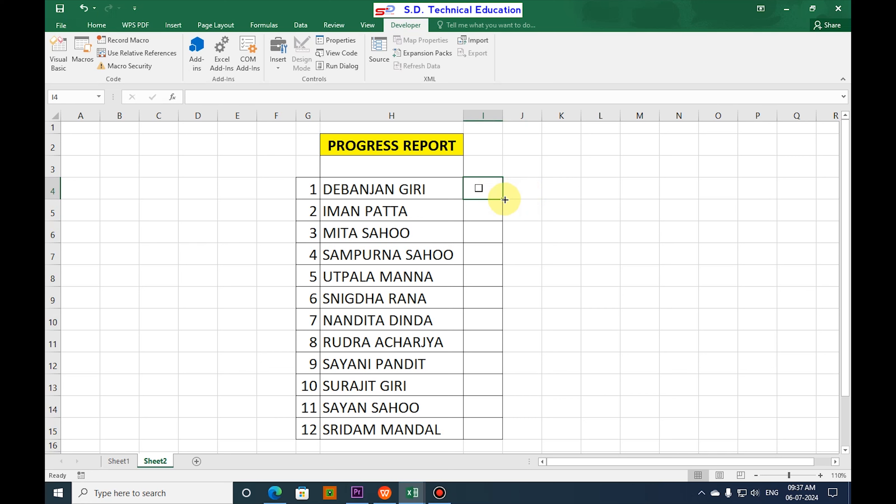
left_click_drag(504, 200, 501, 442)
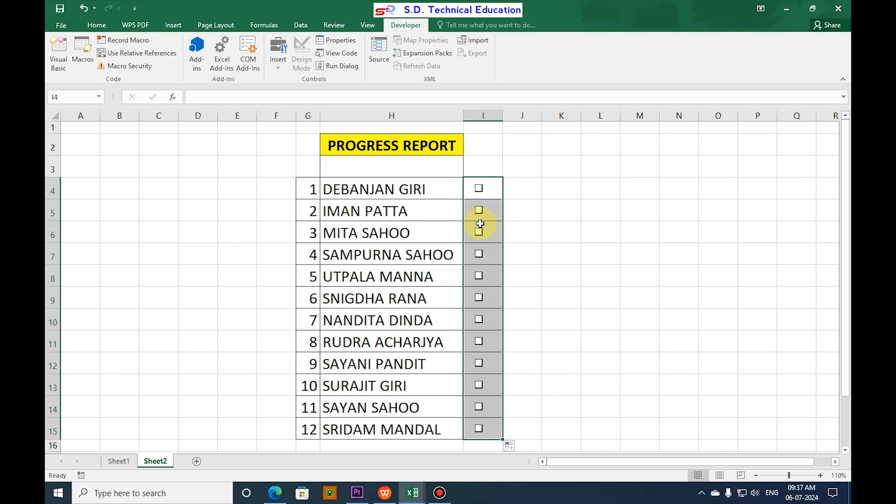
left_click(516, 231)
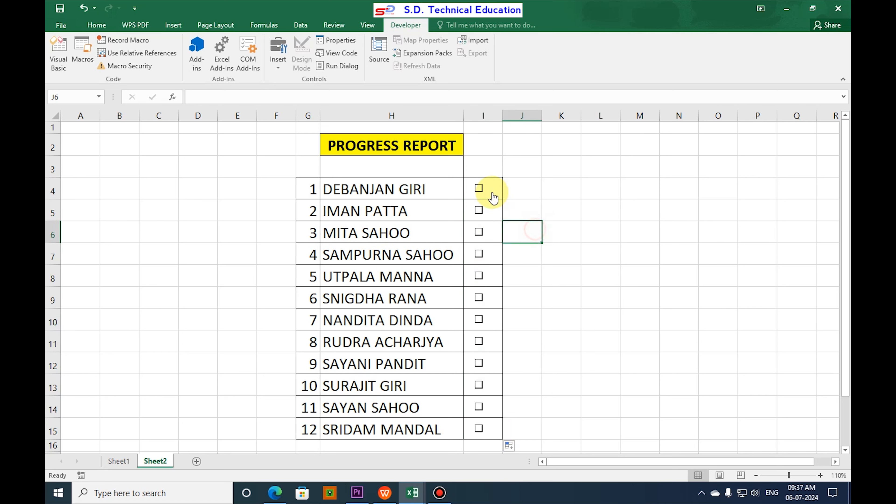
Test the copied checkboxes in column I by ticking and clearing them, ending on cell I4
left_click(478, 189)
left_click(479, 211)
left_click(479, 210)
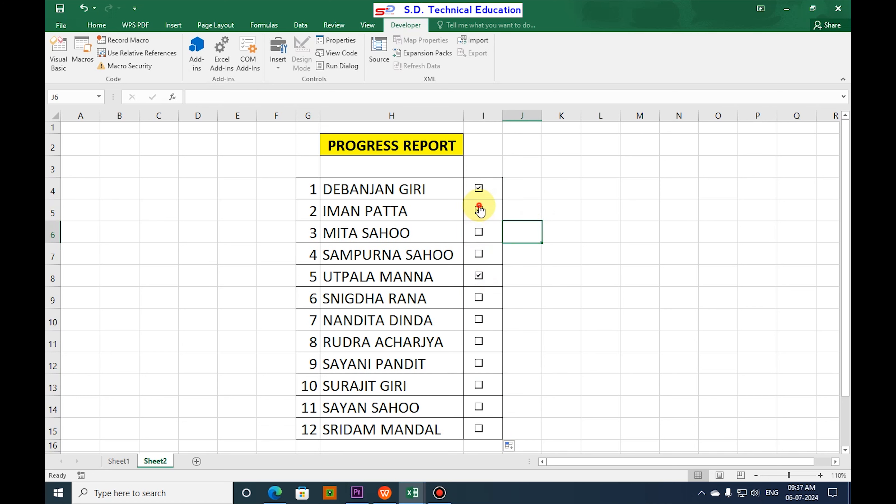
left_click(479, 188)
left_click(478, 281)
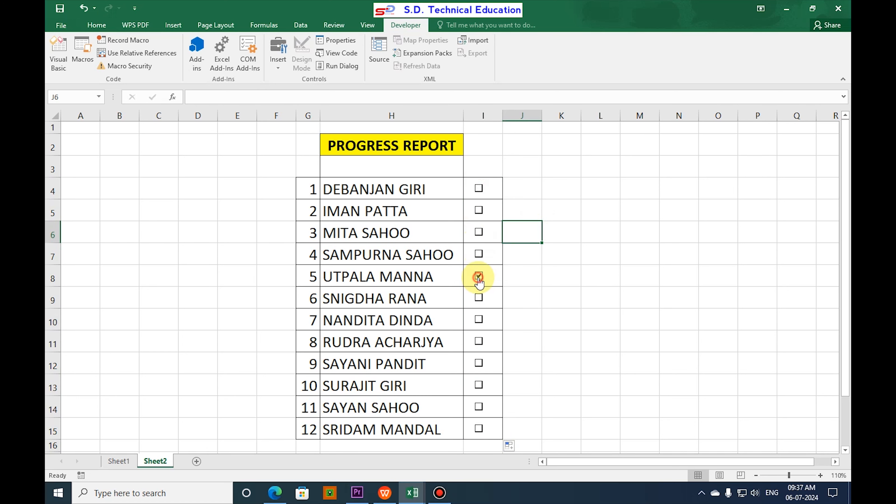
left_click(480, 189)
left_click(486, 189)
left_click(495, 197)
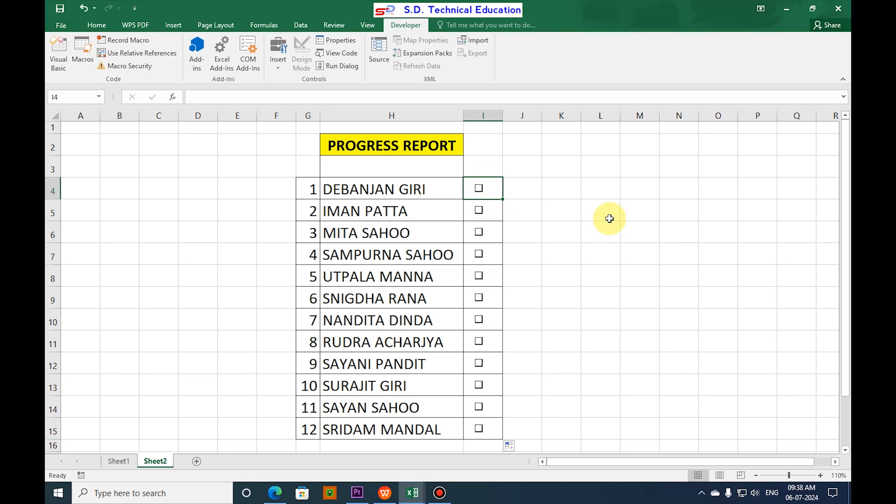
Link the checkbox beside the first name to its own cell, $I$4, in the format control settings
right_click(481, 192)
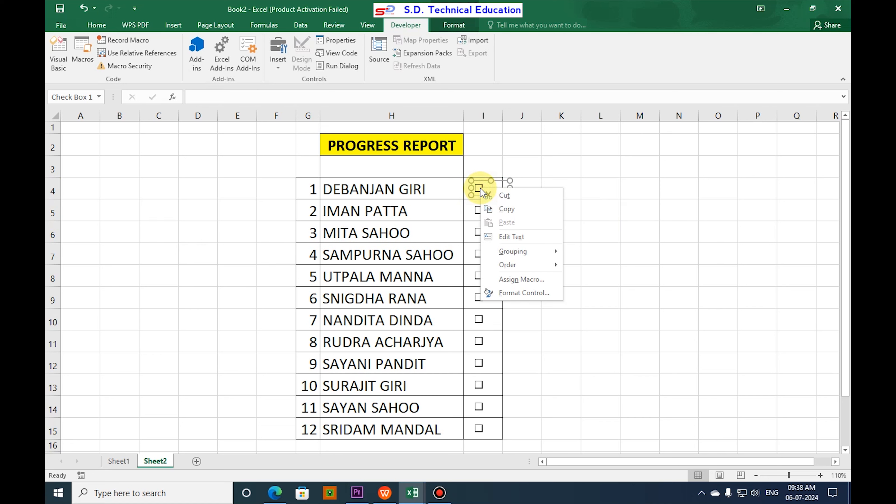
left_click(525, 295)
left_click_drag(548, 131, 529, 168)
left_click(632, 196)
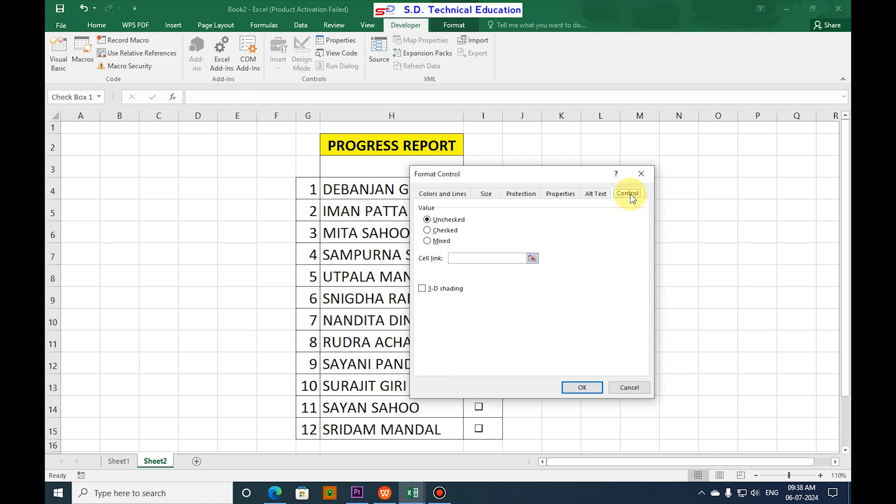
left_click(456, 194)
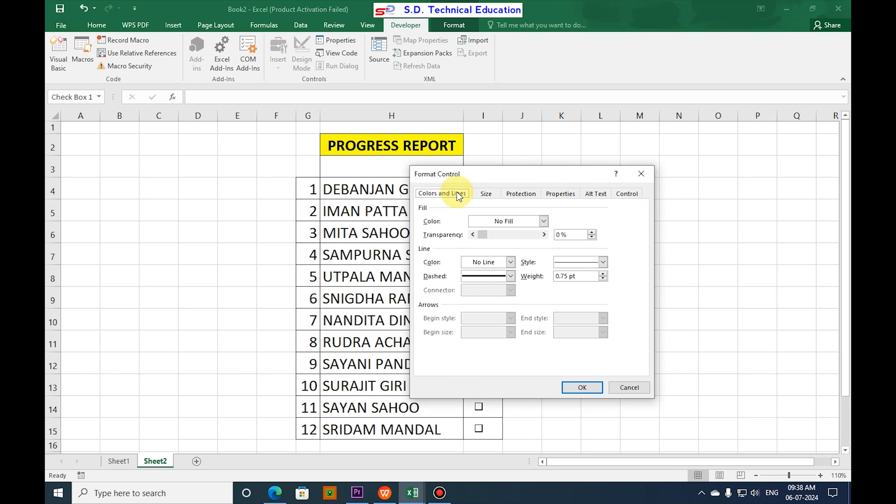
left_click(632, 198)
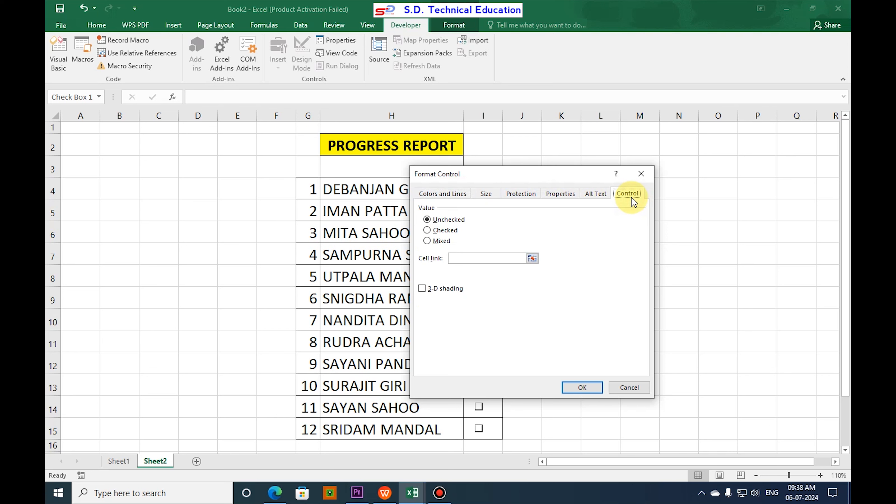
left_click_drag(556, 179, 683, 193)
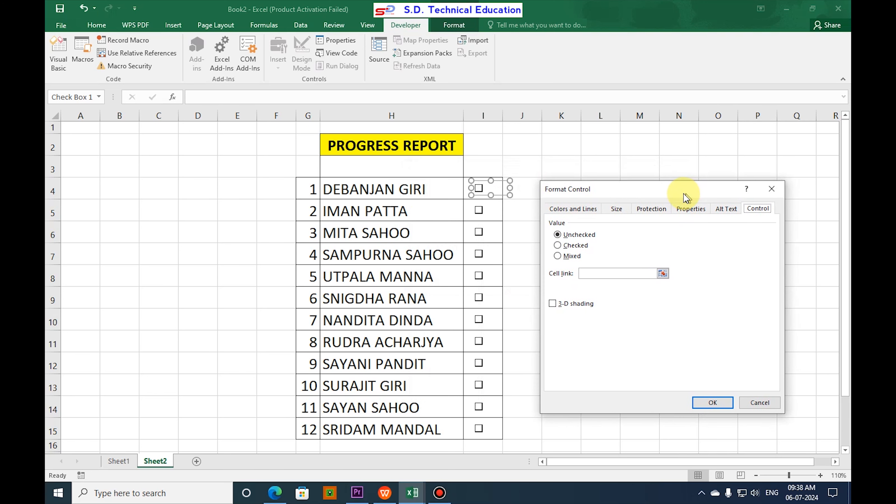
left_click(590, 274)
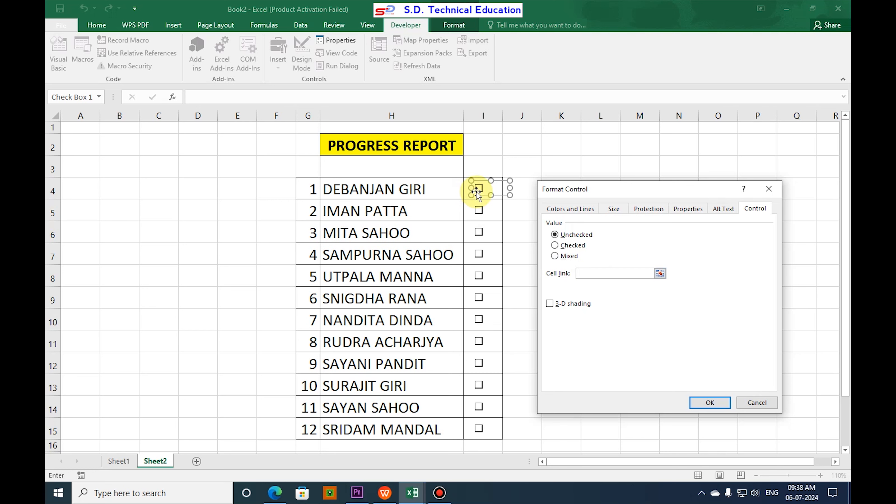
left_click(466, 197)
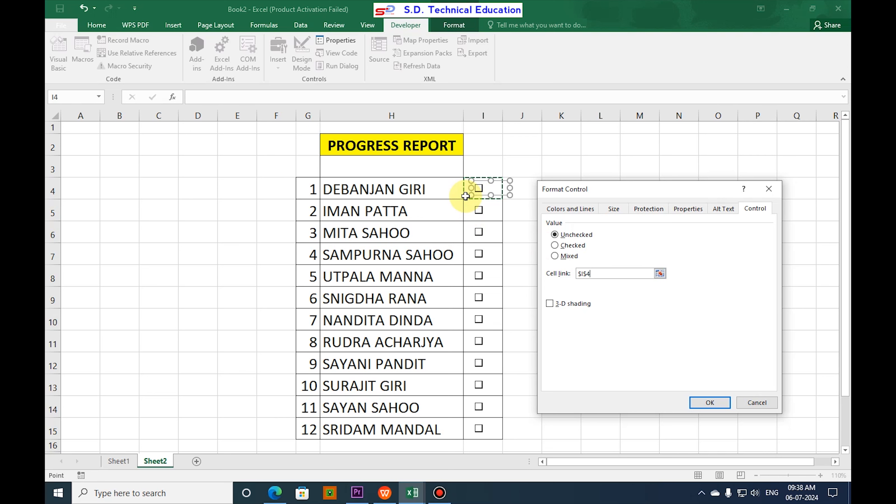
left_click(710, 402)
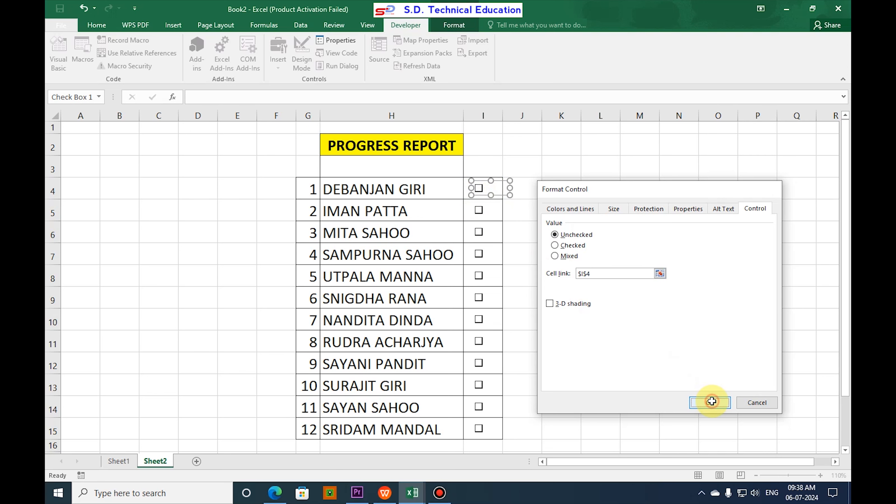
Link the checkboxes in I5 and I6 each to the cell they sit in
right_click(482, 211)
left_click(516, 313)
left_click(484, 212)
left_click(711, 402)
right_click(480, 233)
left_click(515, 334)
left_click(484, 233)
left_click(710, 403)
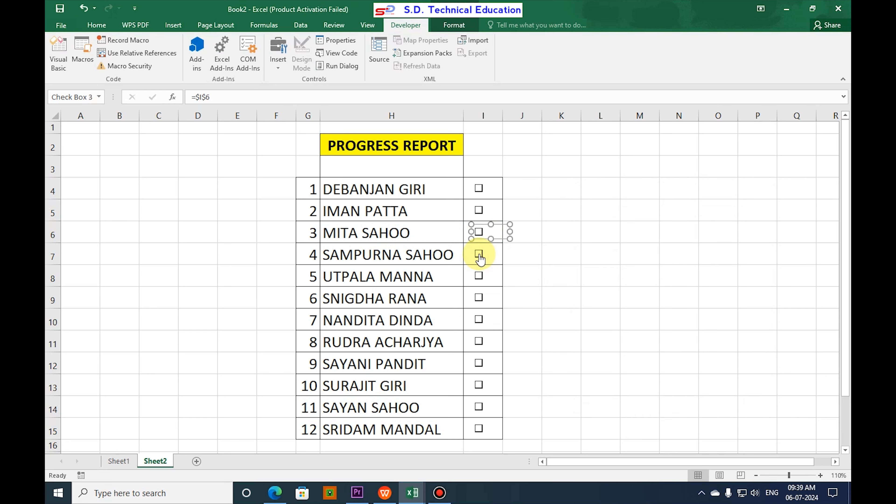
Set the cell links of the checkboxes in I7 and I8 to their own cells
right_click(480, 255)
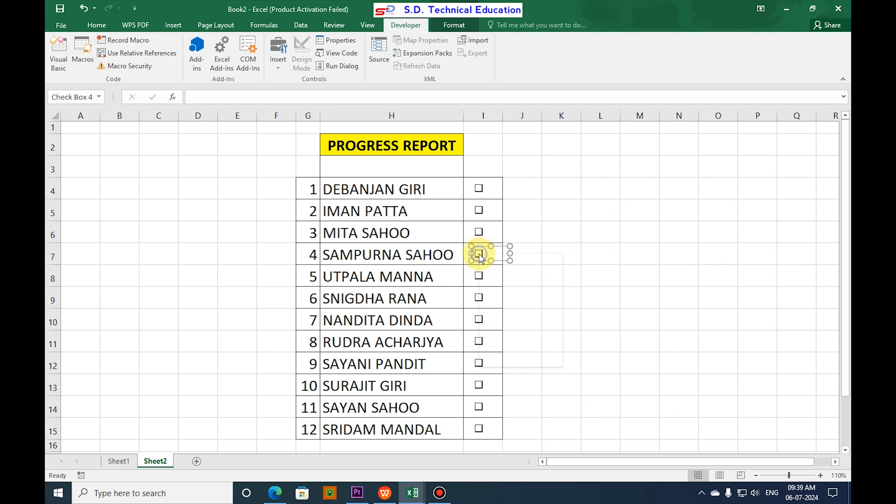
left_click(515, 356)
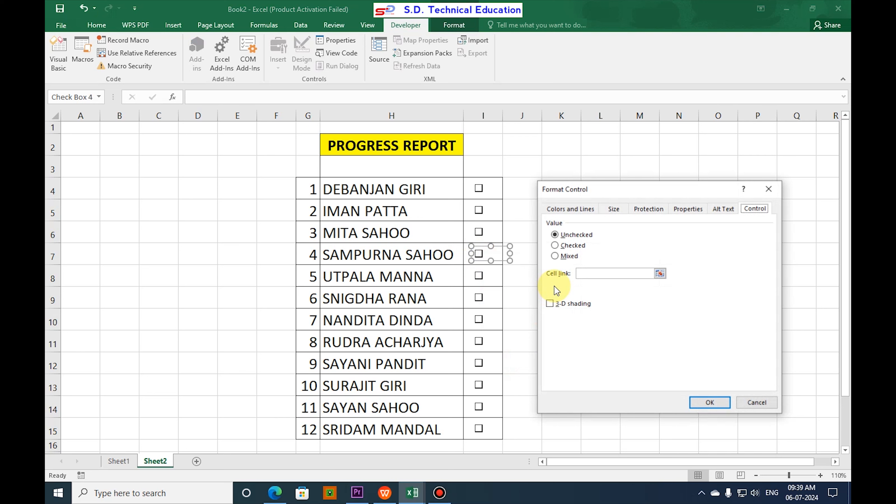
left_click(597, 274)
left_click(467, 262)
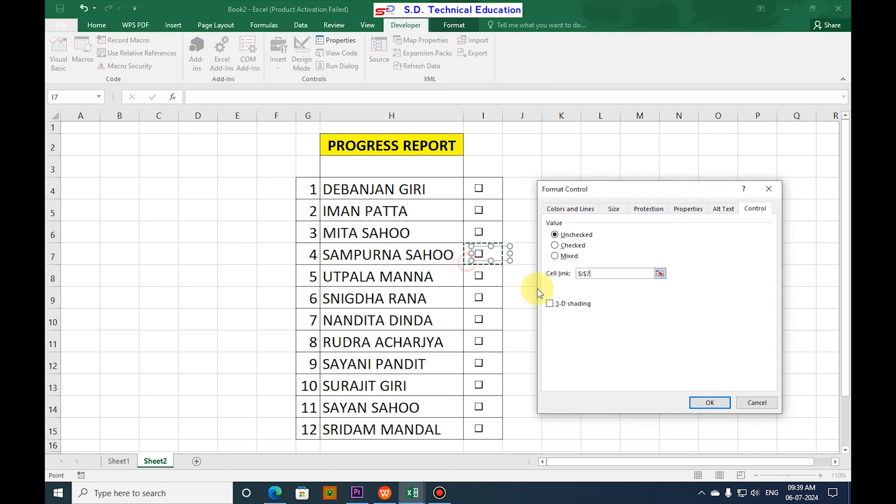
left_click(710, 403)
right_click(478, 279)
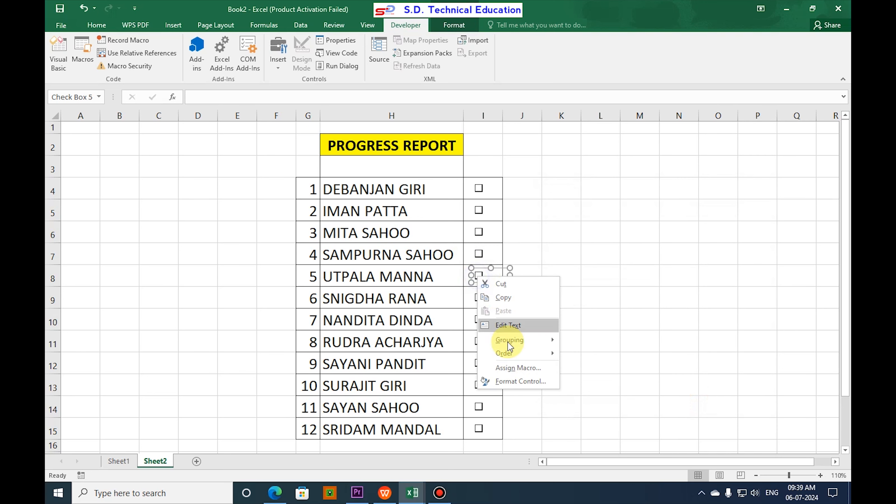
left_click(509, 378)
left_click(584, 274)
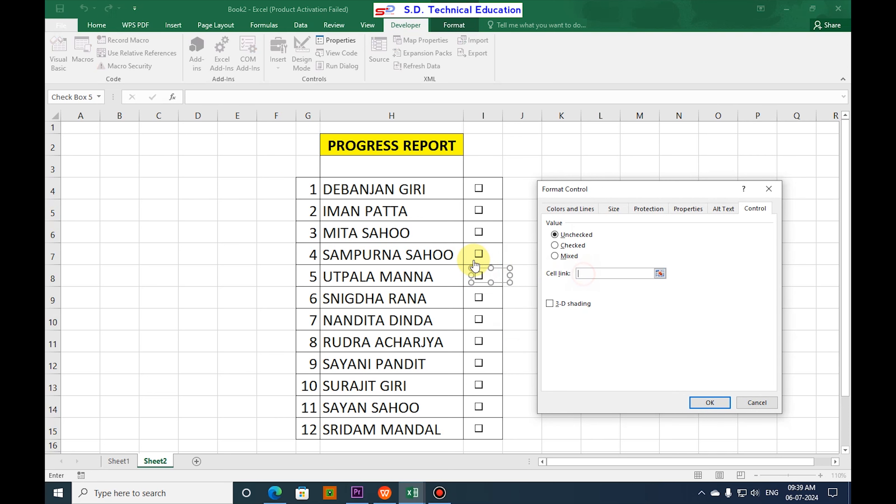
left_click(466, 281)
left_click(710, 402)
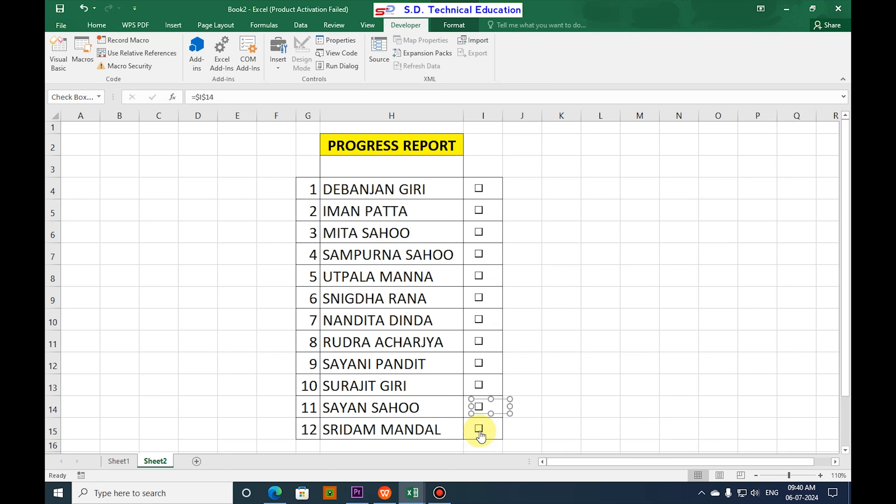
Link the last checkbox, in row 15, to cell $I$15 and deselect it
right_click(480, 436)
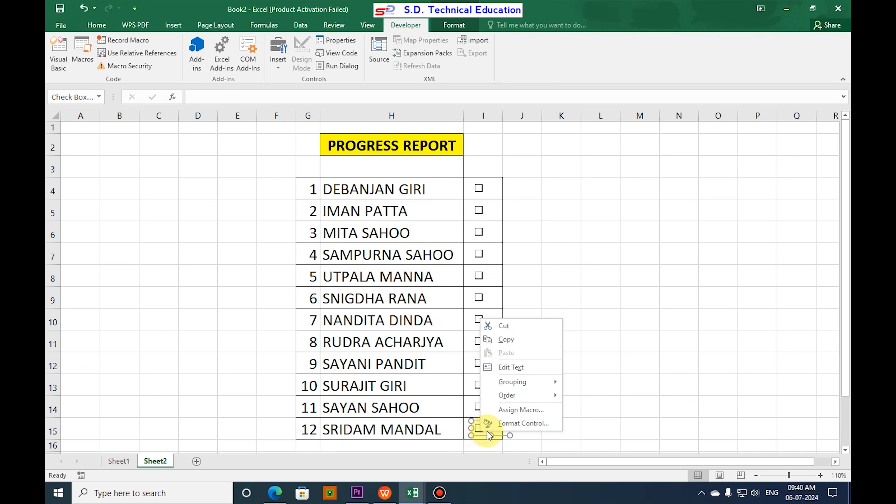
left_click(513, 426)
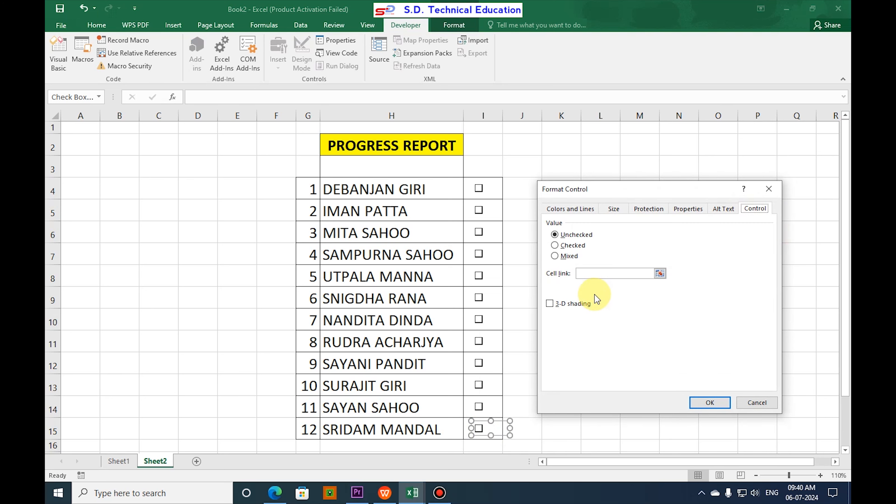
left_click(589, 274)
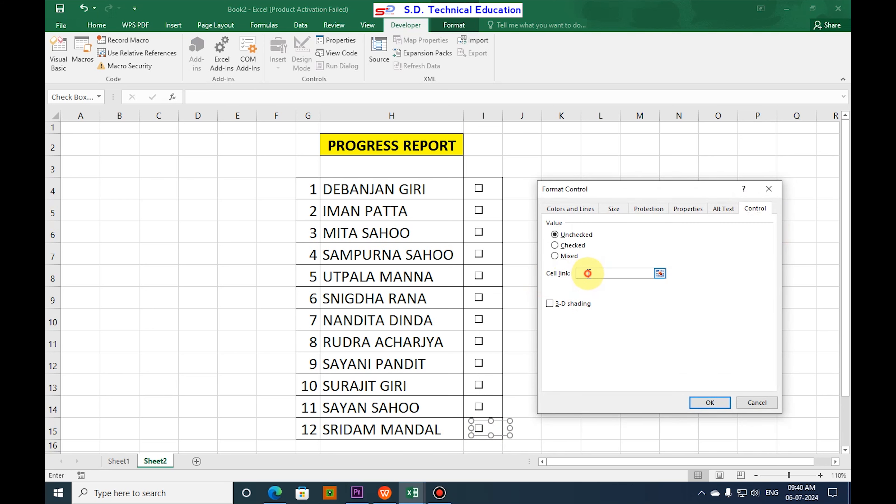
left_click(466, 434)
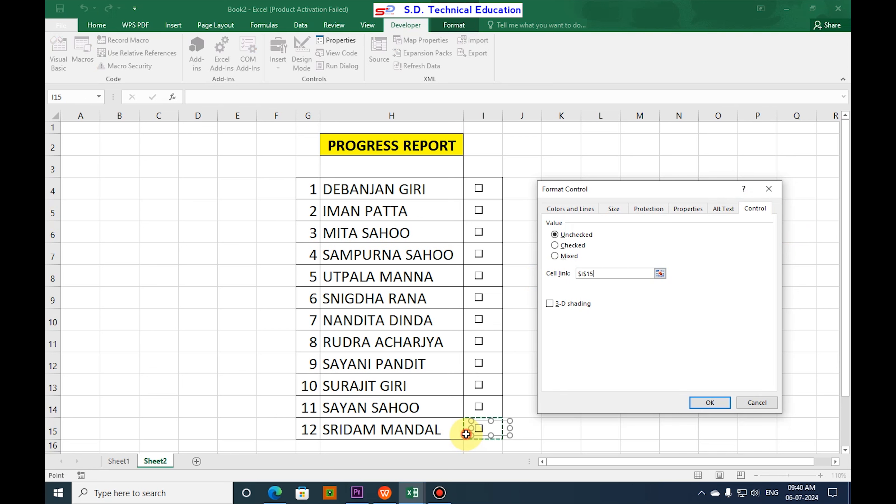
left_click(711, 402)
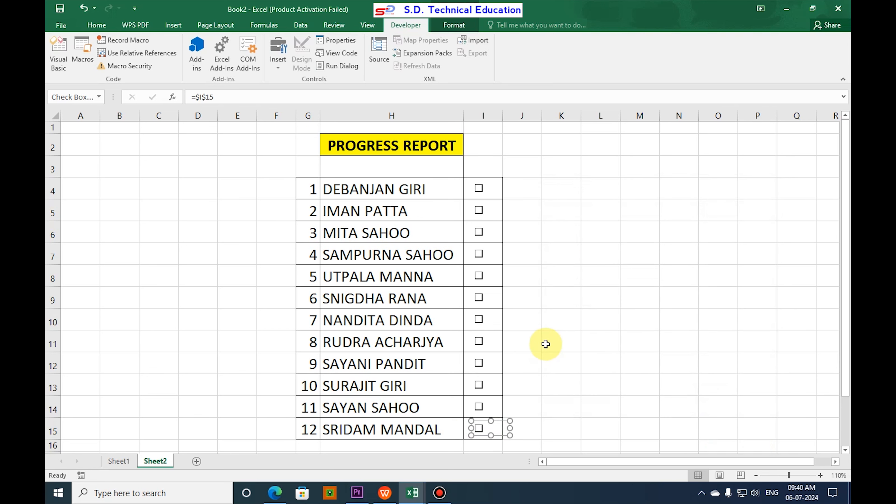
left_click(544, 342)
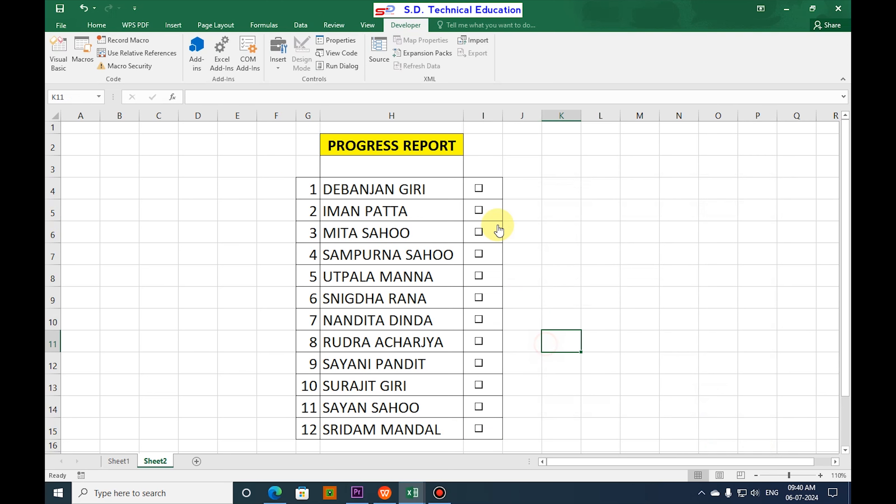
Toggle the checkboxes in I4 to I6 and autofit column I to the width of the TRUE and FALSE values
left_click(479, 190)
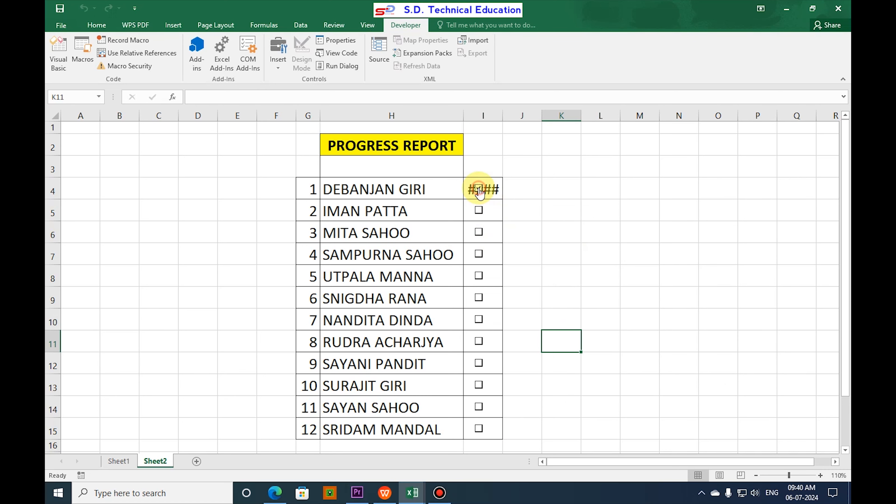
double_click(503, 115)
left_click(480, 211)
left_click(480, 232)
left_click(480, 211)
left_click(479, 190)
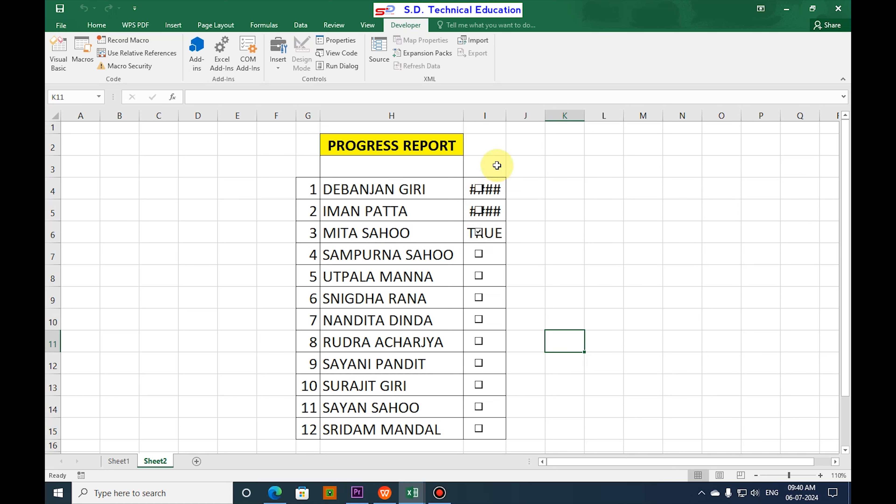
double_click(507, 116)
Clear the checkbox in I6 and tick every checkbox from I7 through I15 to test their cell links
left_click(479, 233)
left_click(479, 234)
left_click(479, 233)
left_click(479, 254)
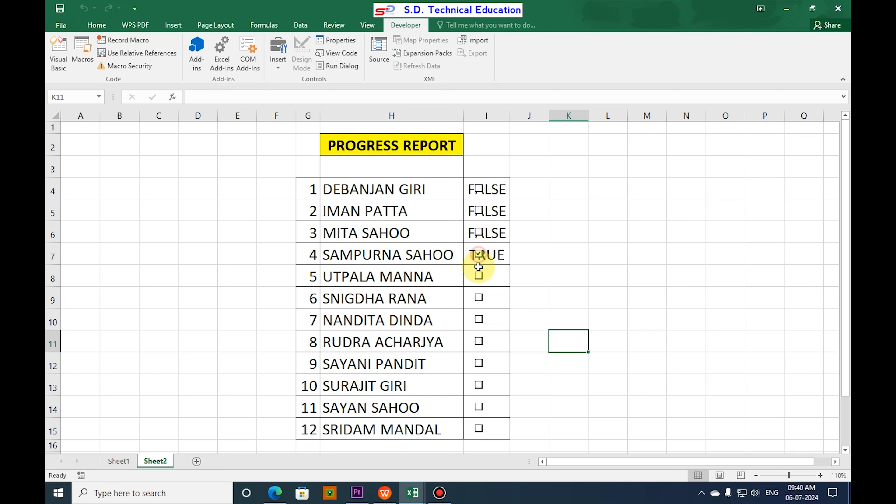
left_click(478, 276)
left_click(479, 298)
left_click(479, 320)
left_click(478, 342)
left_click(479, 363)
left_click(479, 385)
left_click(478, 407)
left_click(478, 429)
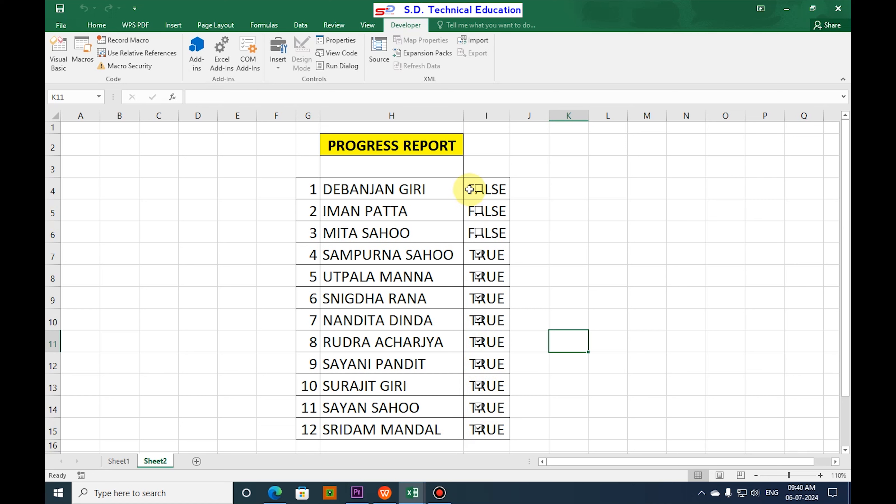
Set the font color of I4:I15 to white to hide the linked TRUE and FALSE values
left_click_drag(496, 186, 498, 426)
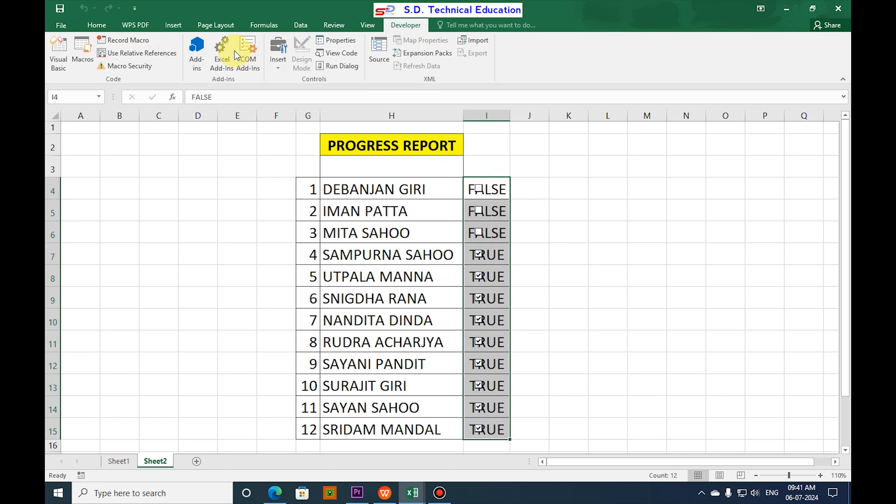
left_click(108, 27)
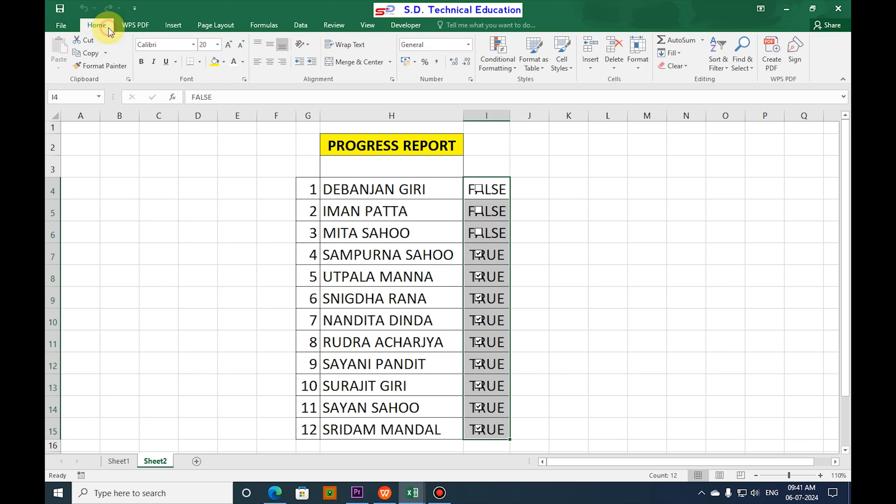
left_click(243, 63)
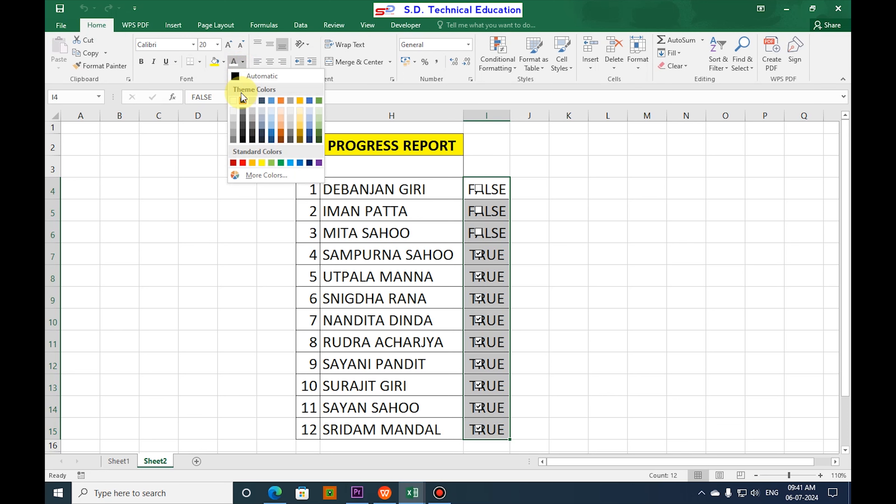
left_click(234, 100)
Clear all the ticked checkboxes from I7 through I15
left_click(478, 254)
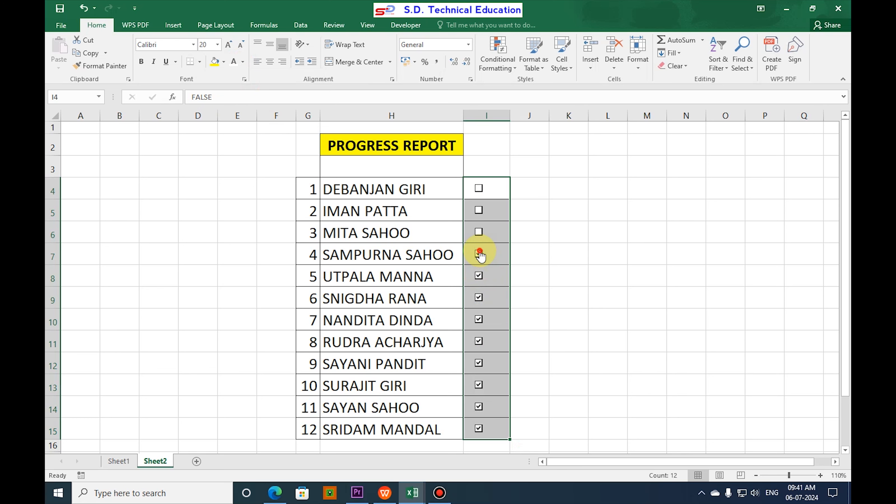
left_click(480, 277)
left_click(478, 298)
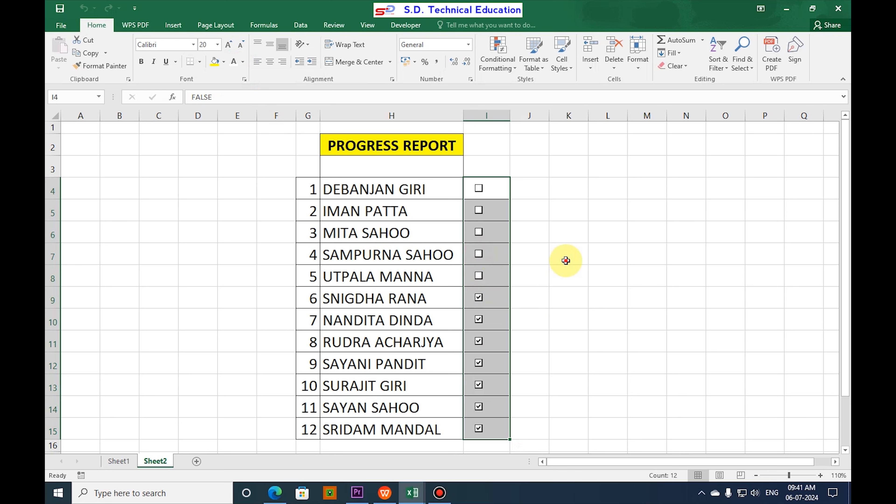
left_click(566, 260)
left_click(479, 320)
left_click(479, 348)
left_click(480, 369)
left_click(479, 386)
left_click(479, 363)
left_click(479, 407)
left_click(479, 429)
left_click(561, 389)
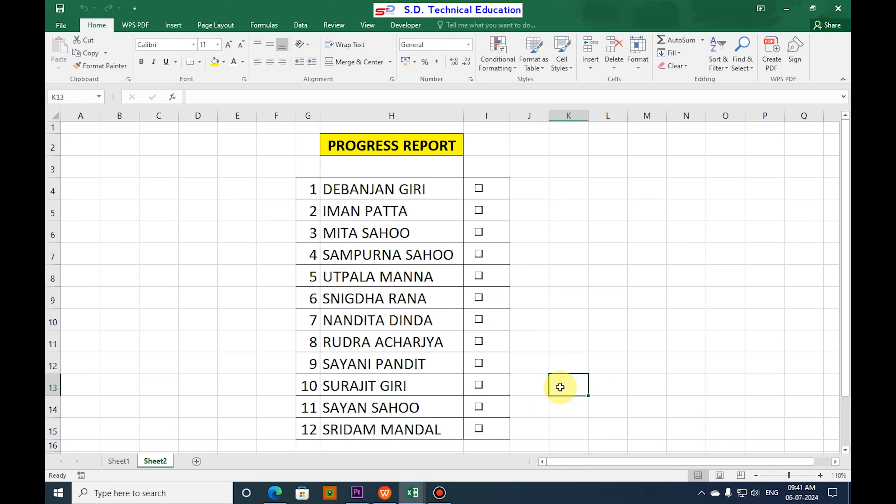
Enter =COUNTIFS(I4:I15,"TRUE")/12 in H3 and format the cell as a percentage
left_click(409, 168)
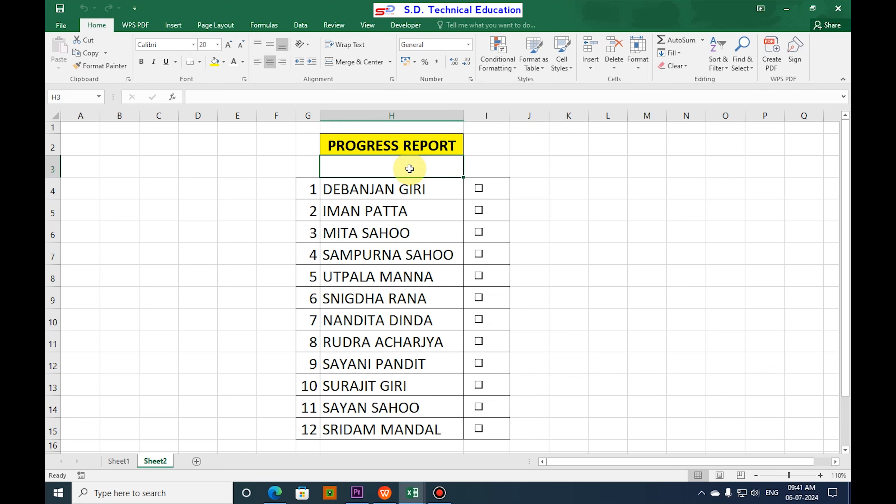
type("=")
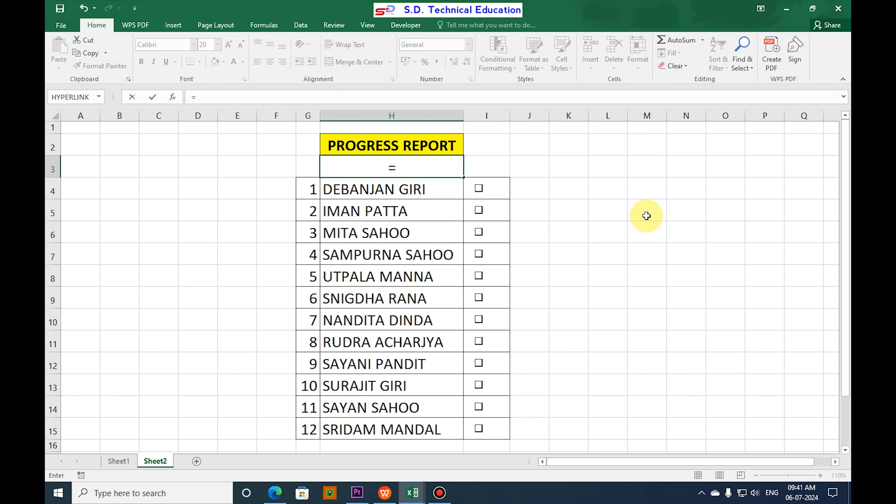
type("COUN")
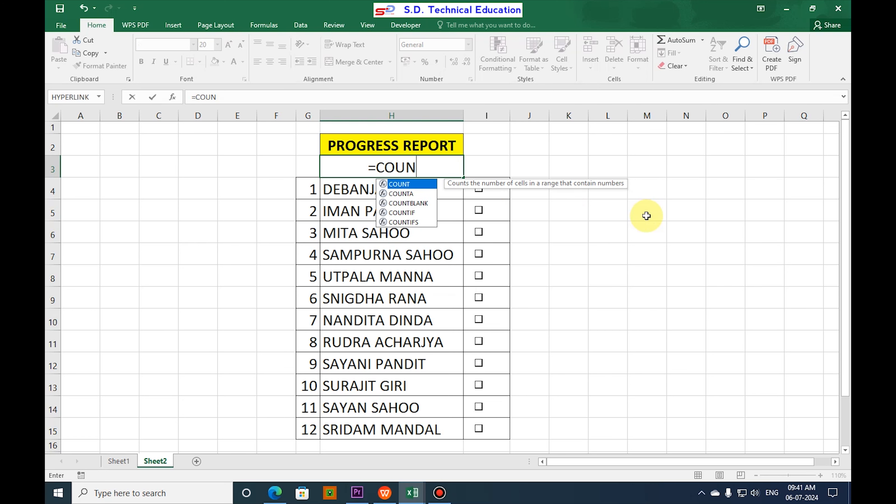
type("TIFS")
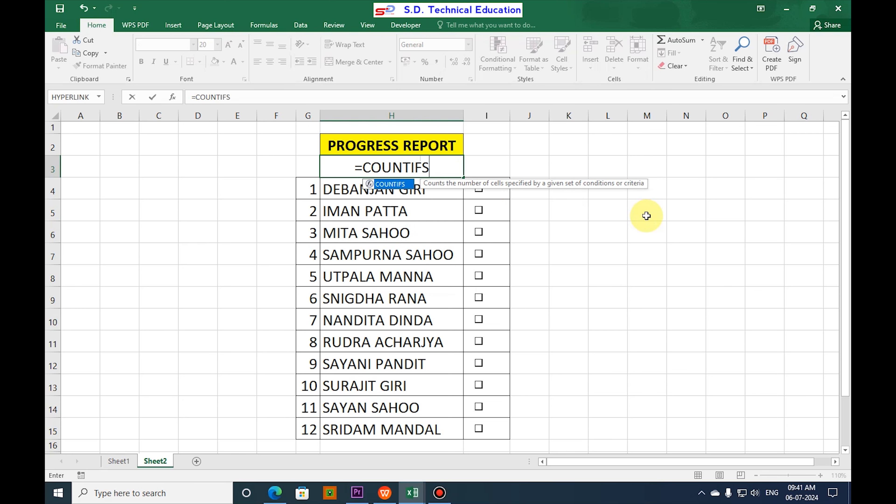
type("(")
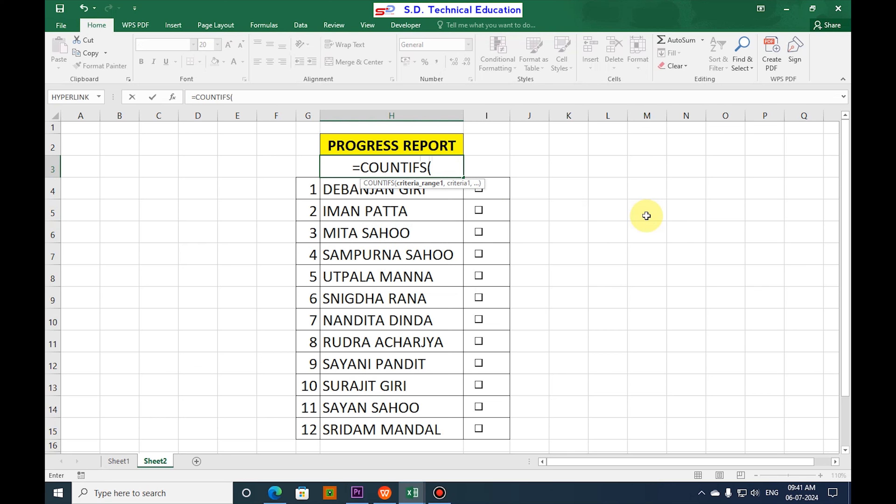
left_click_drag(503, 184, 504, 427)
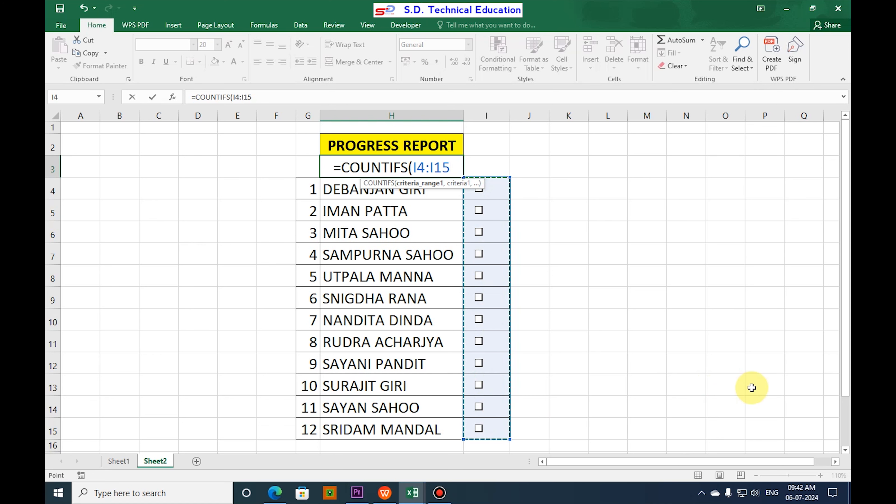
type(",")
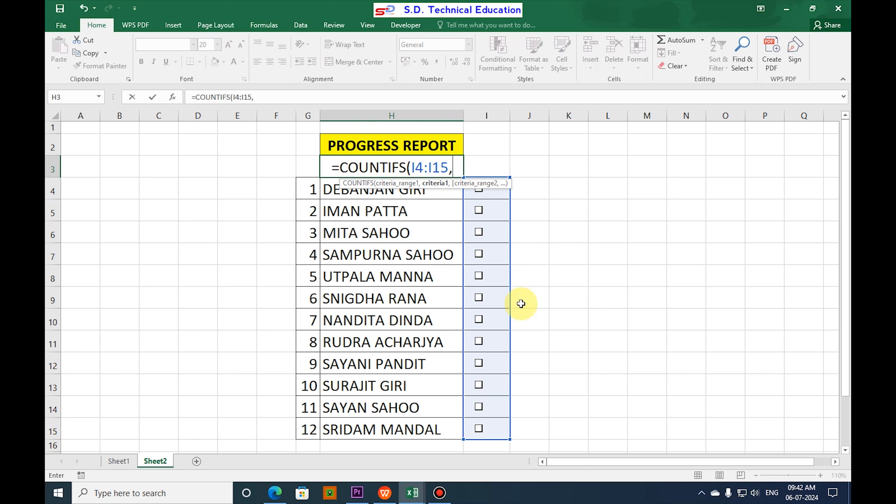
type("\"")
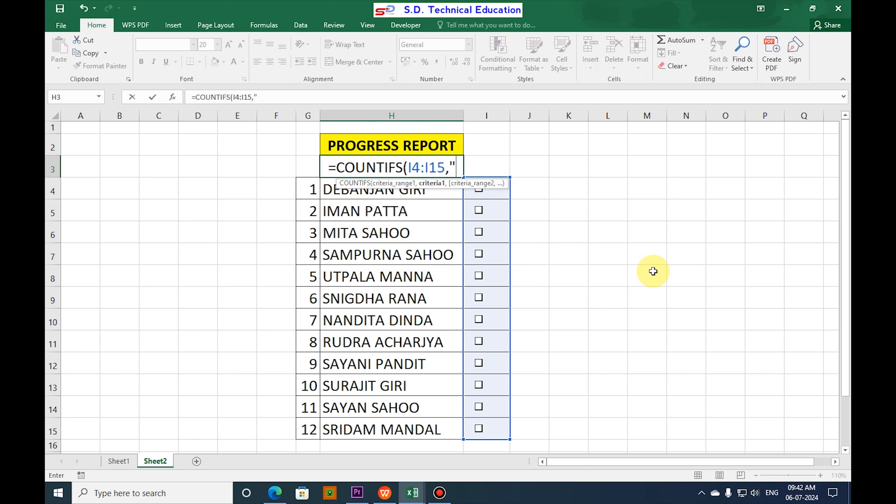
type("TR")
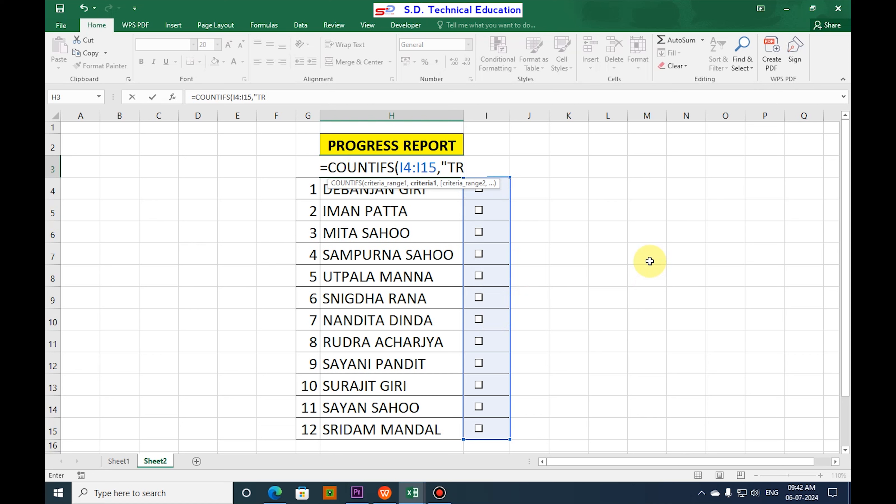
type("UE\"")
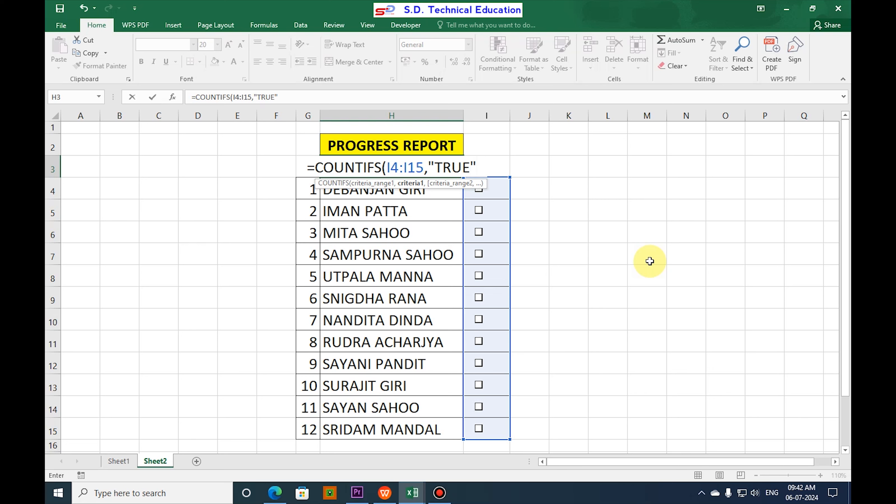
type(")")
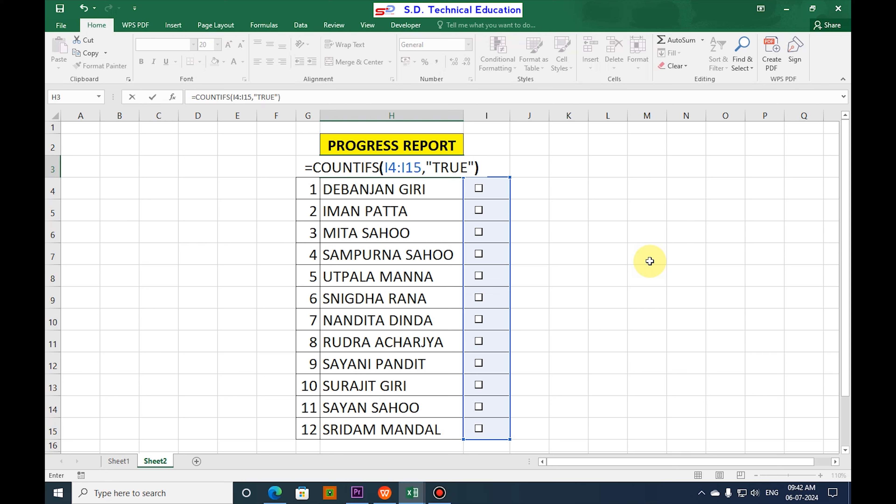
type("/12")
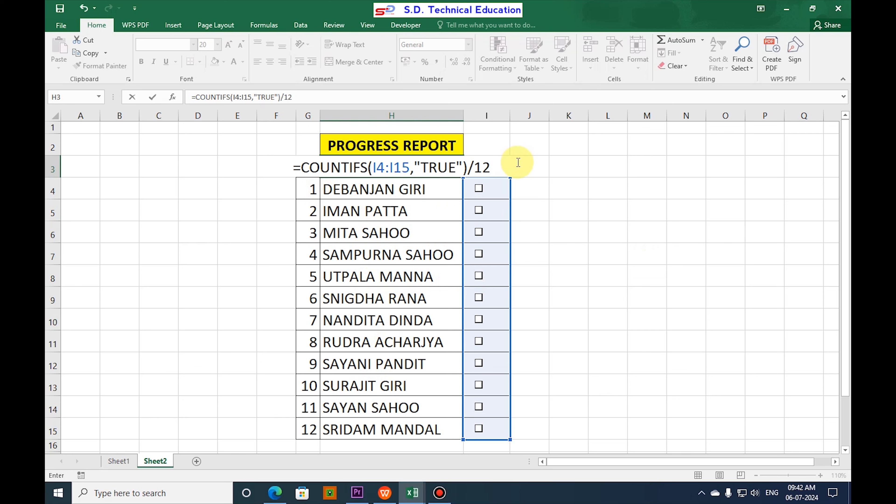
key("ctrl+Return")
left_click(409, 170)
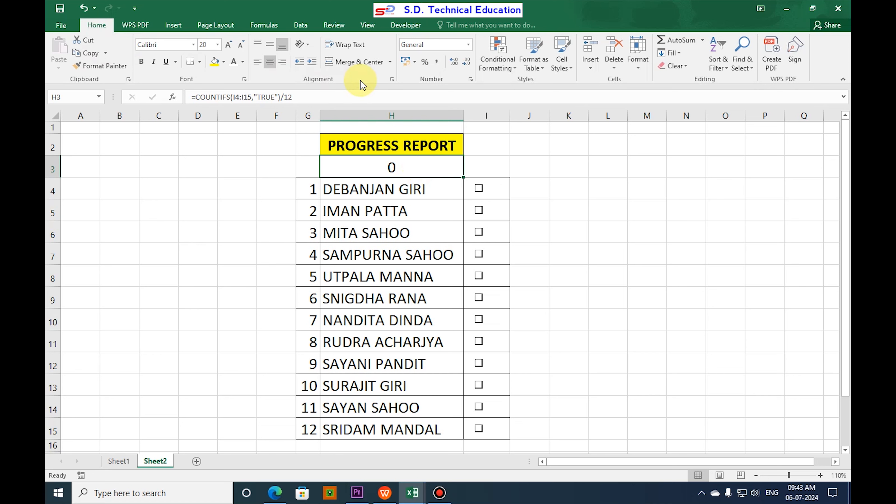
left_click(426, 63)
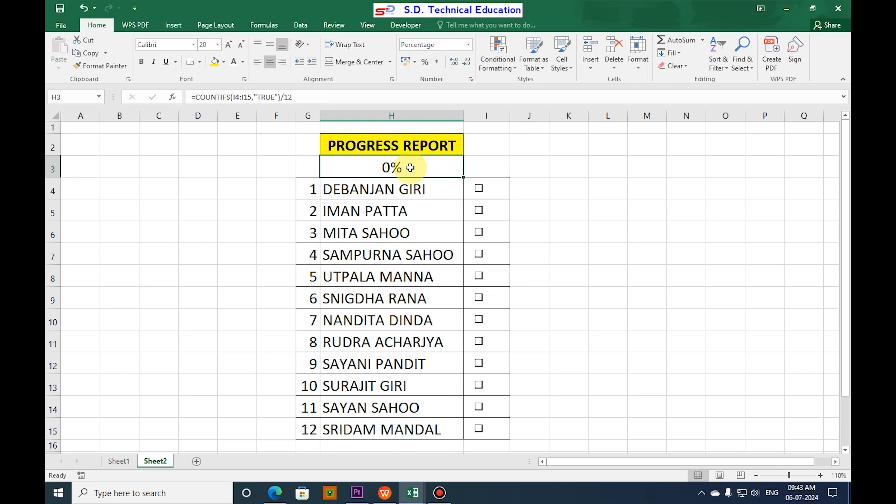
Tick the checkboxes in I4 to I7 and clear them again to test the percentage in H3
left_click(479, 192)
left_click(479, 211)
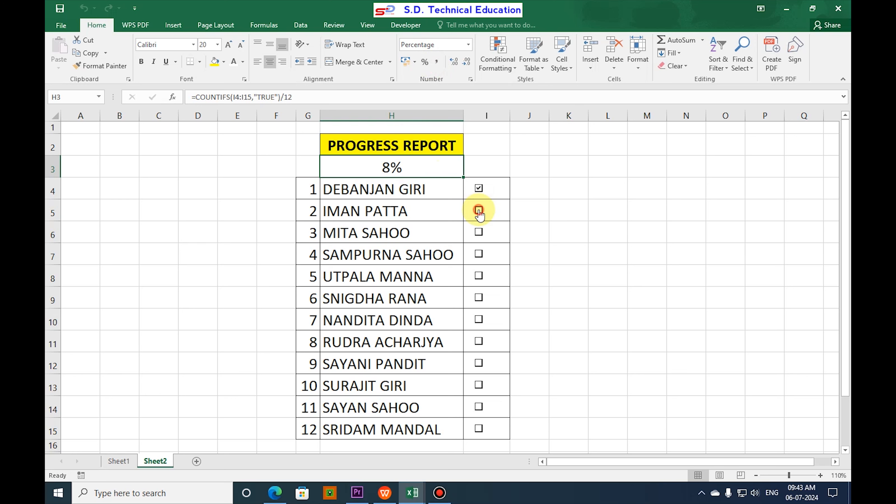
left_click(479, 232)
left_click(480, 253)
left_click(479, 253)
left_click(479, 232)
left_click(479, 210)
left_click(479, 189)
Review the Sheet1 example by toggling its first two checkboxes on and off, and return to Sheet2
left_click(118, 461)
left_click(497, 190)
left_click(498, 209)
left_click(500, 190)
left_click(498, 209)
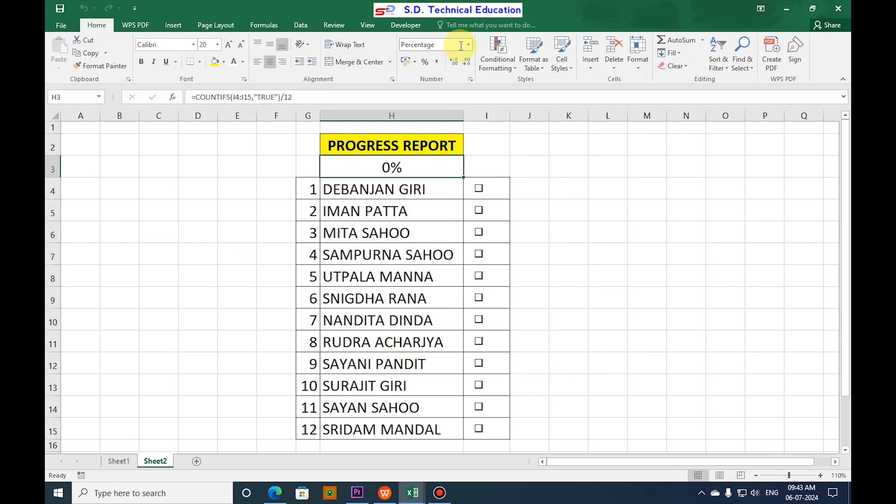
Create a new conditional formatting rule for H3 that formats cells based on their values with the Data Bar style
left_click(511, 64)
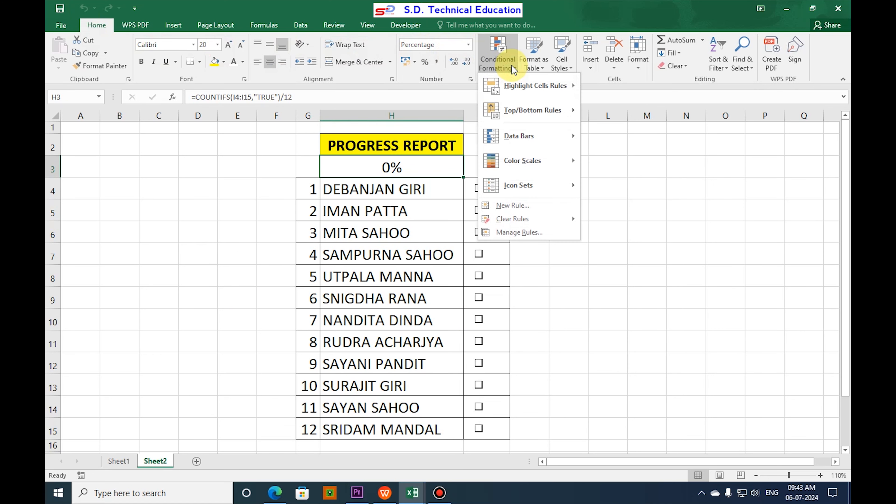
left_click(525, 205)
left_click_drag(597, 211, 410, 202)
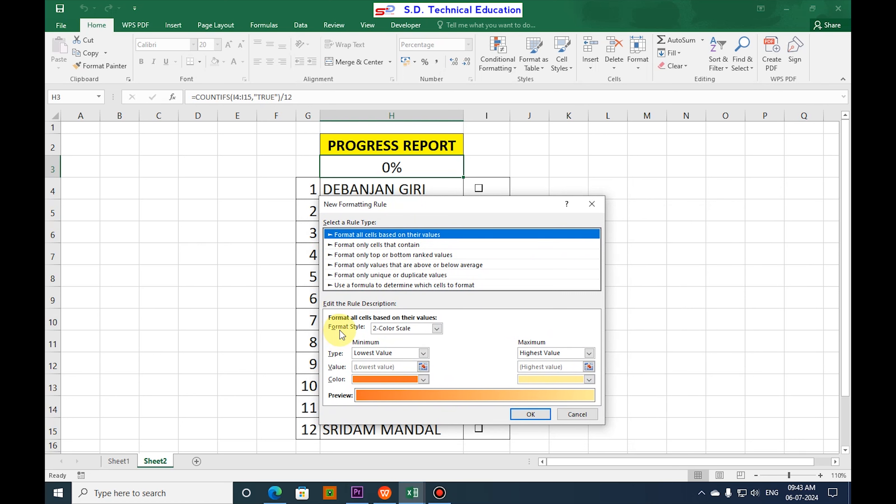
left_click(438, 328)
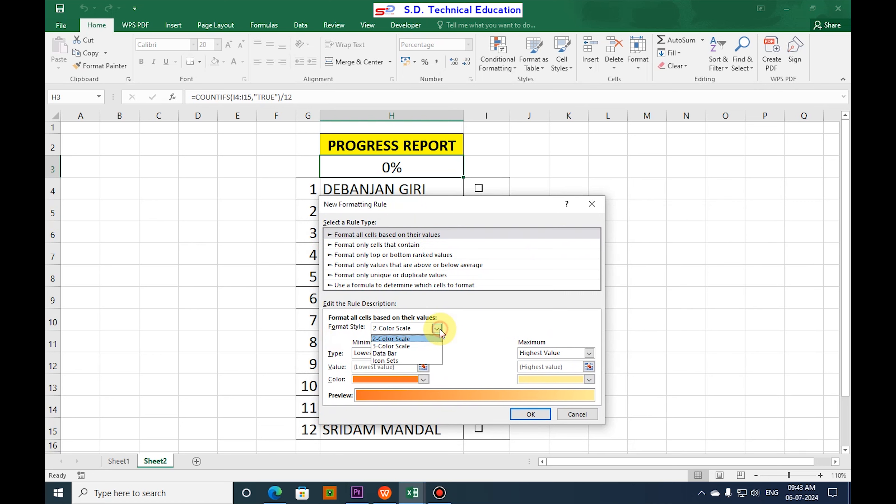
left_click(390, 354)
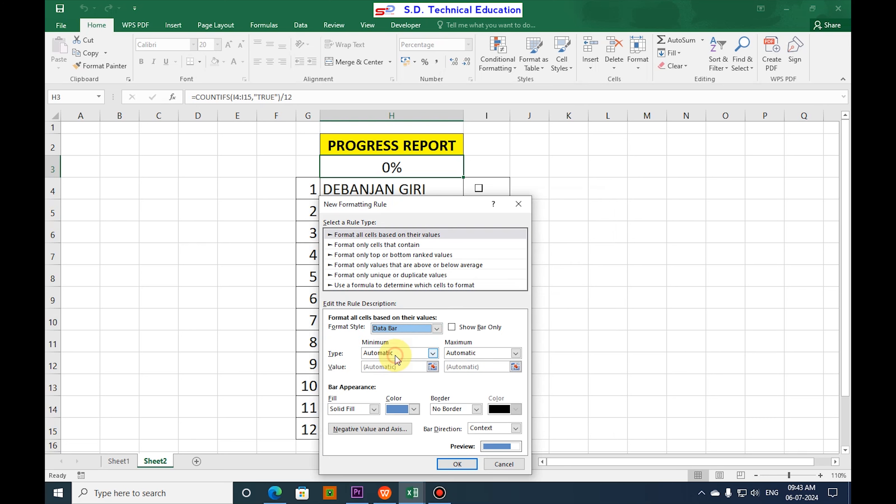
left_click_drag(427, 204, 464, 161)
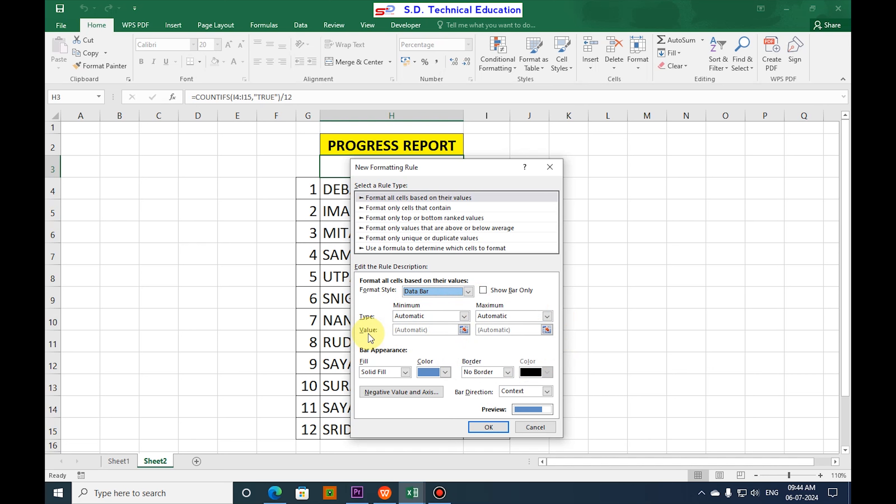
Set the data bar's minimum to the Number type with value 0 and its maximum to Number with value 1
left_click(465, 317)
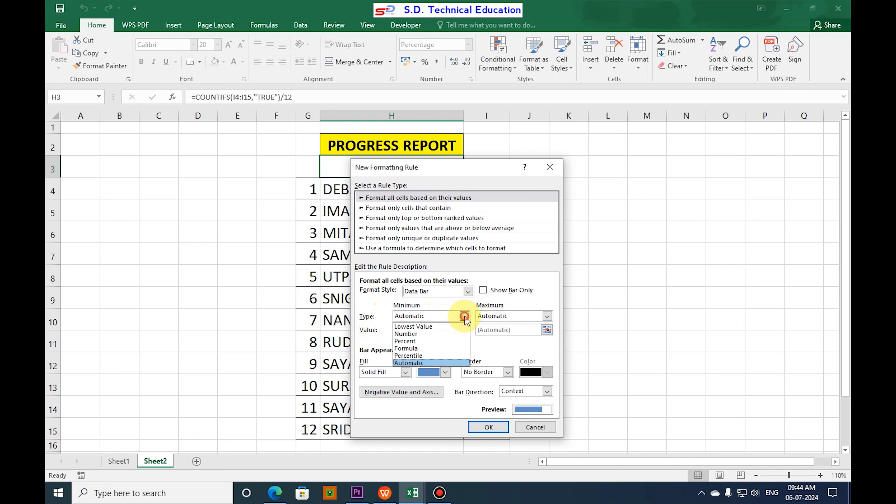
left_click(415, 334)
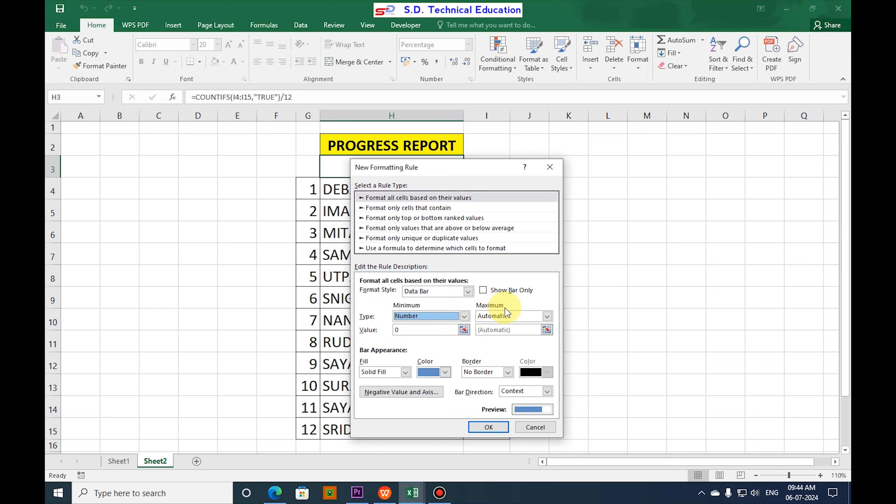
left_click(549, 317)
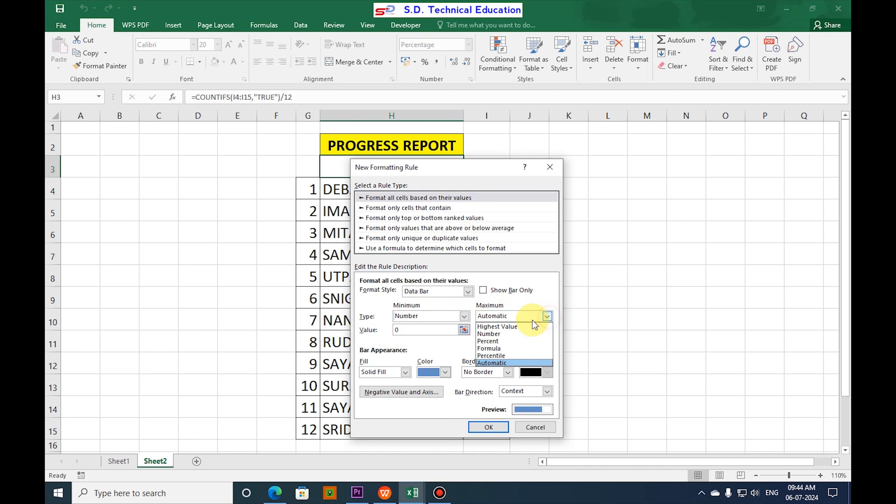
left_click(502, 332)
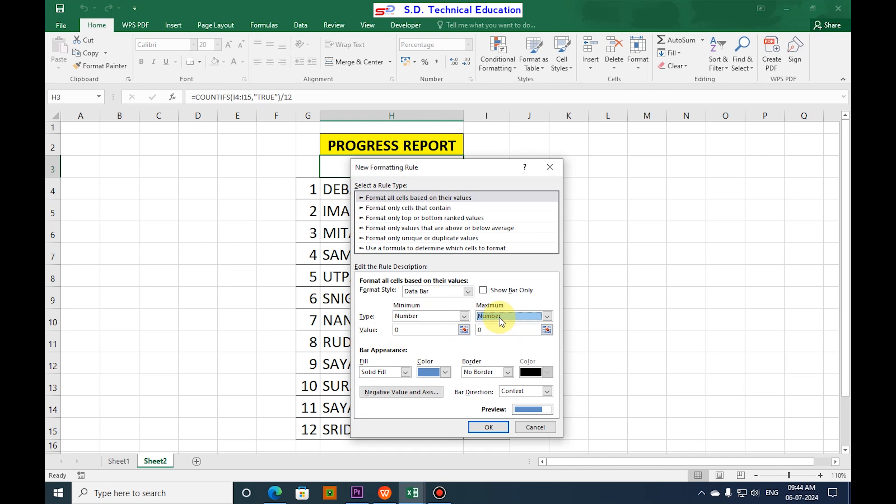
left_click(491, 330)
key("BackSpace")
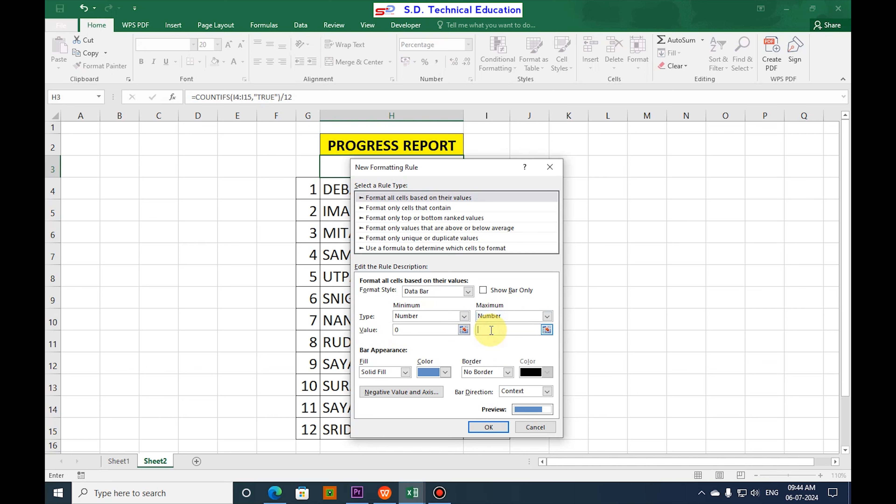
Choose the standard green as the data bar's fill color and apply the rule to H3
left_click(446, 373)
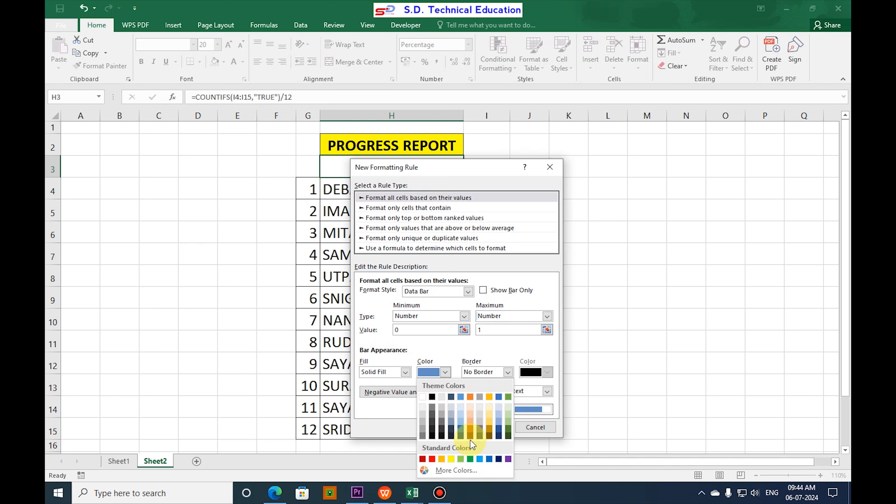
left_click(471, 458)
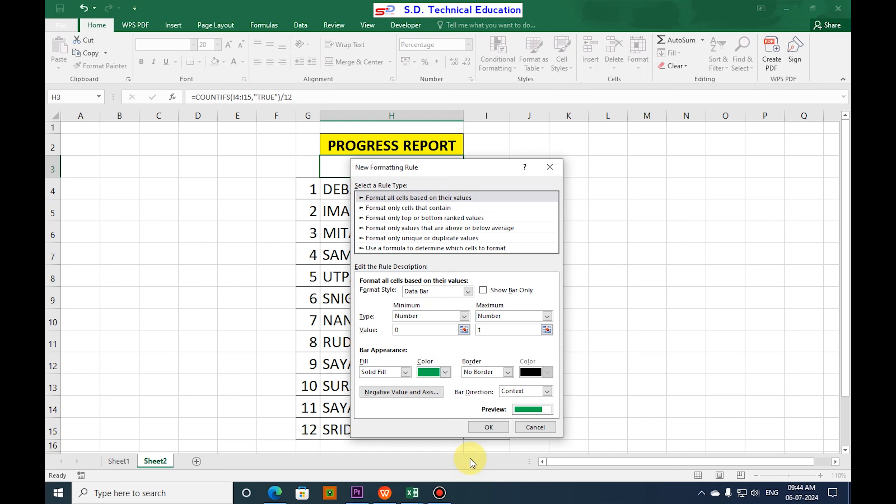
left_click(492, 428)
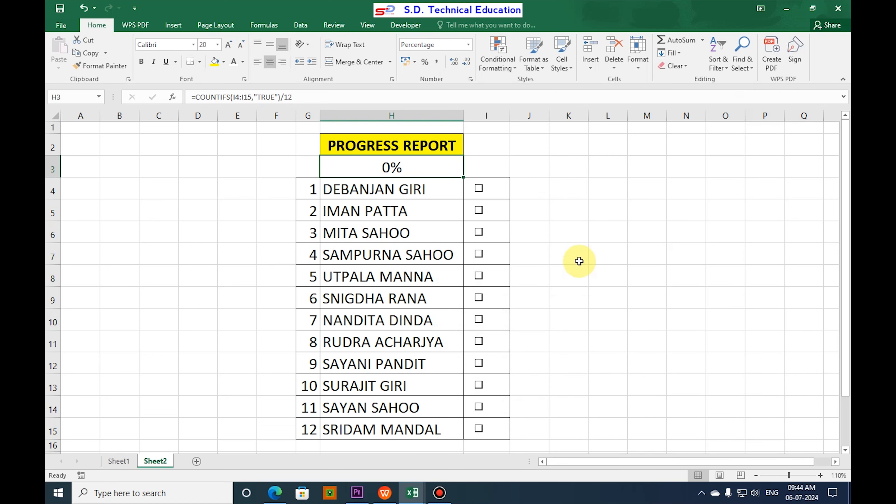
Tick the checkboxes from I4 through I12 to test the green progress bar in H3
left_click(479, 189)
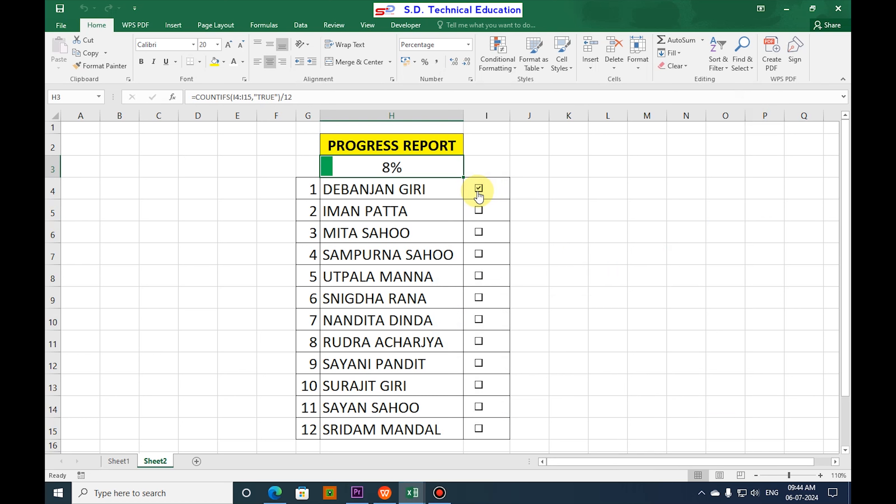
left_click(479, 210)
left_click(479, 233)
left_click(479, 254)
left_click(479, 276)
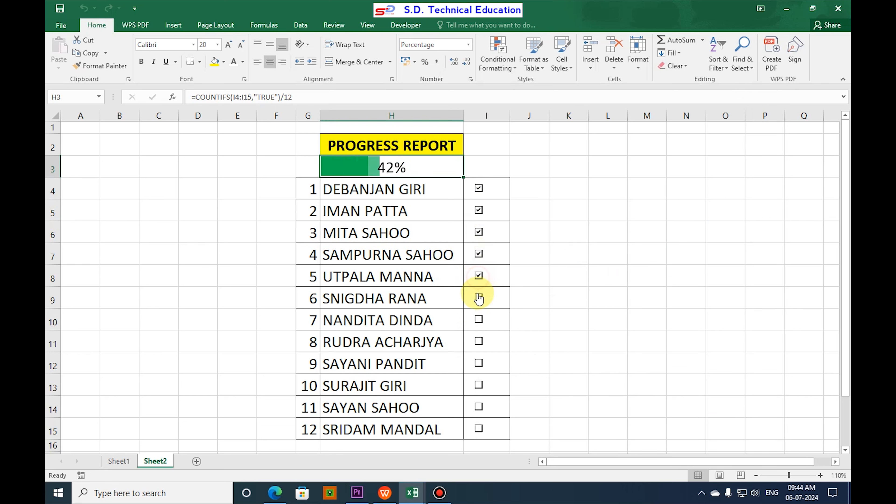
left_click(479, 297)
left_click(479, 320)
left_click(480, 349)
left_click(481, 363)
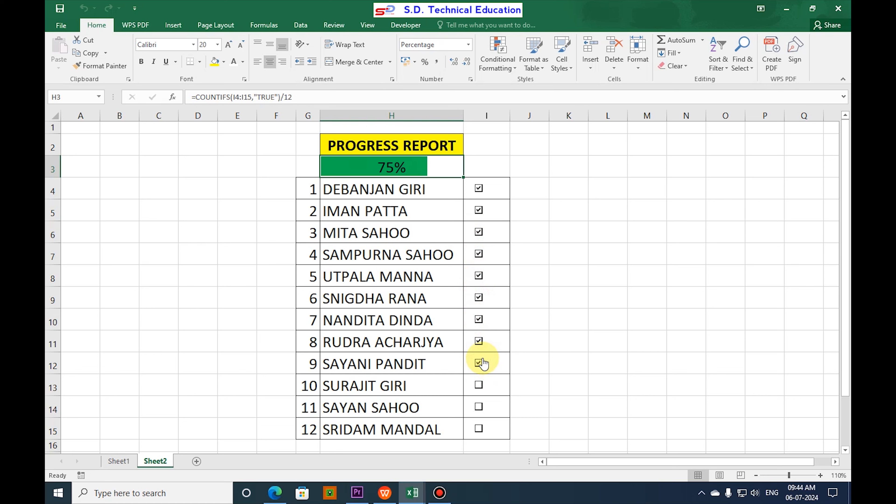